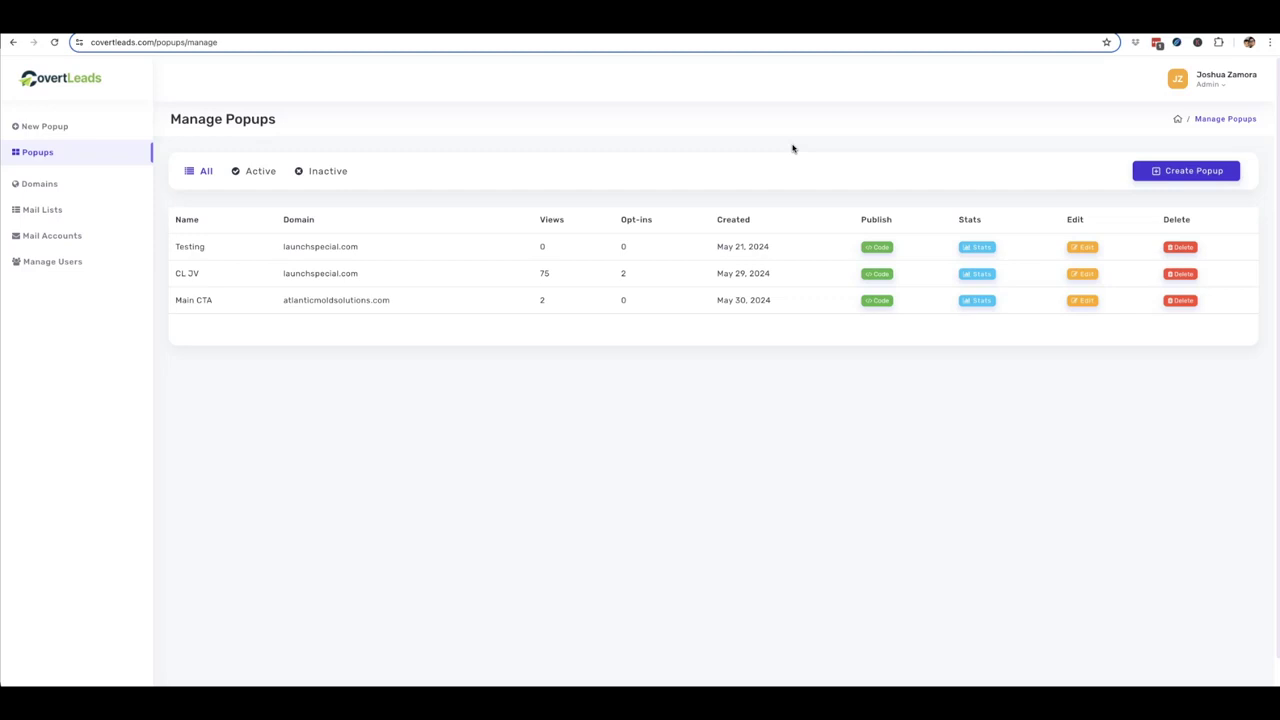
Step: Review the example signup popups on the TechRadar, Adina Reyter and Sephora sites, dismissing TechRadar's notification request
{"action": "left_click", "coordinate": [784, 150]}
{"action": "left_click", "coordinate": [1190, 18]}
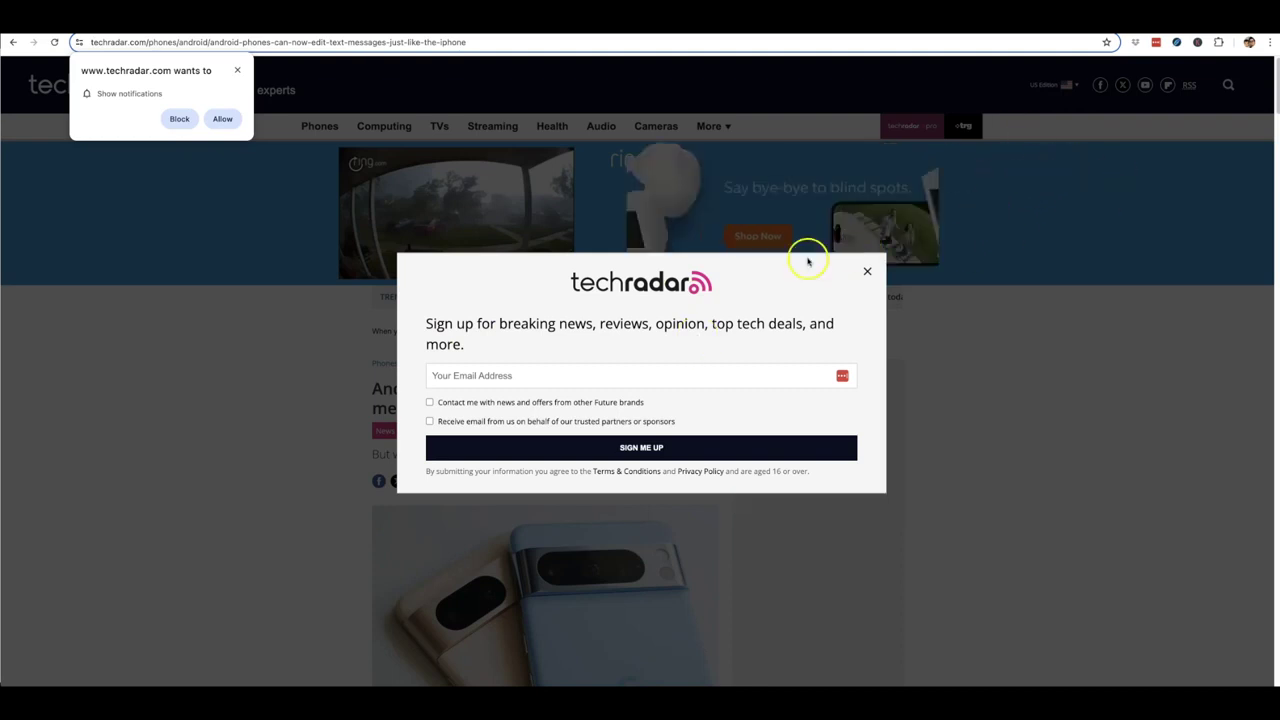
{"action": "left_click", "coordinate": [237, 70]}
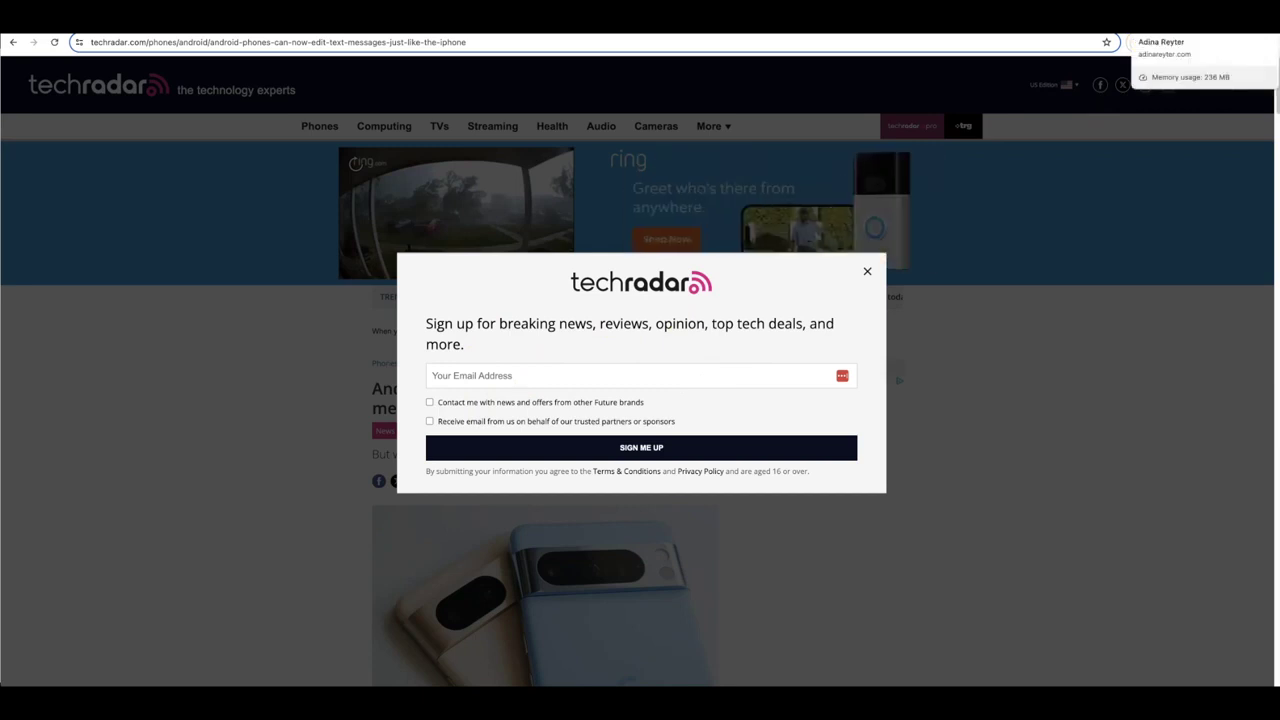
{"action": "left_click", "coordinate": [1180, 20]}
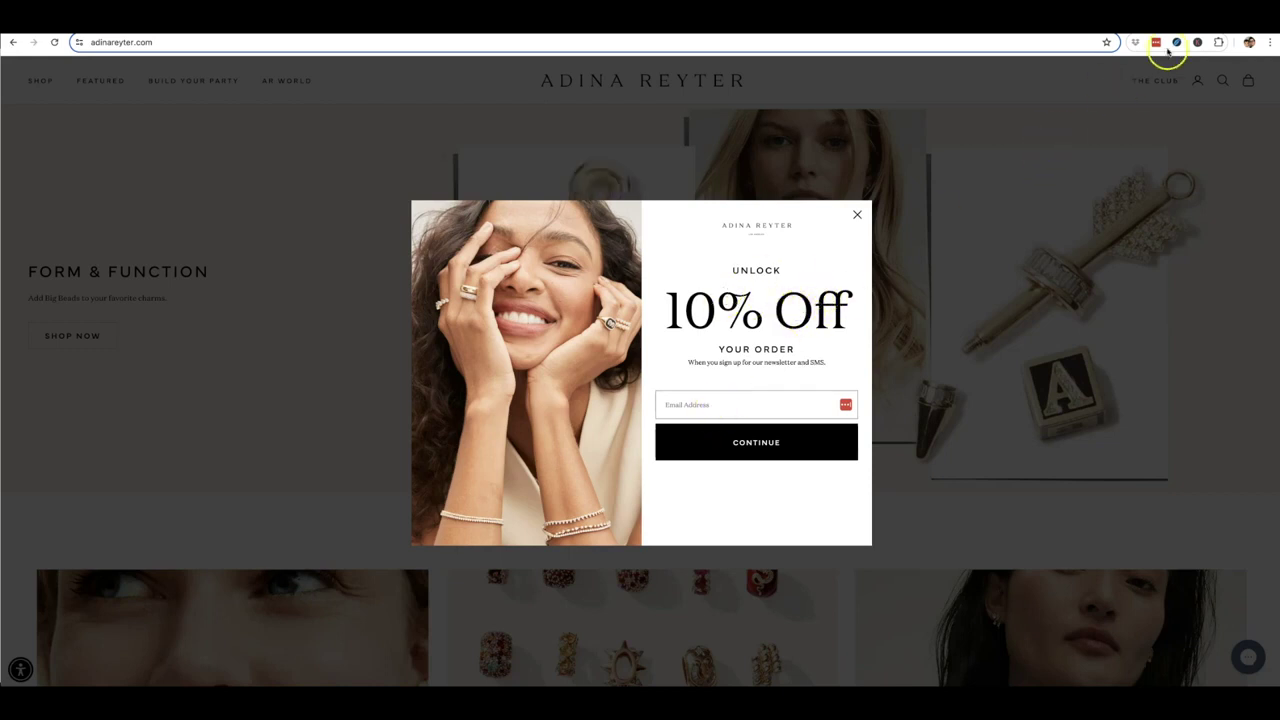
{"action": "left_click", "coordinate": [1200, 18]}
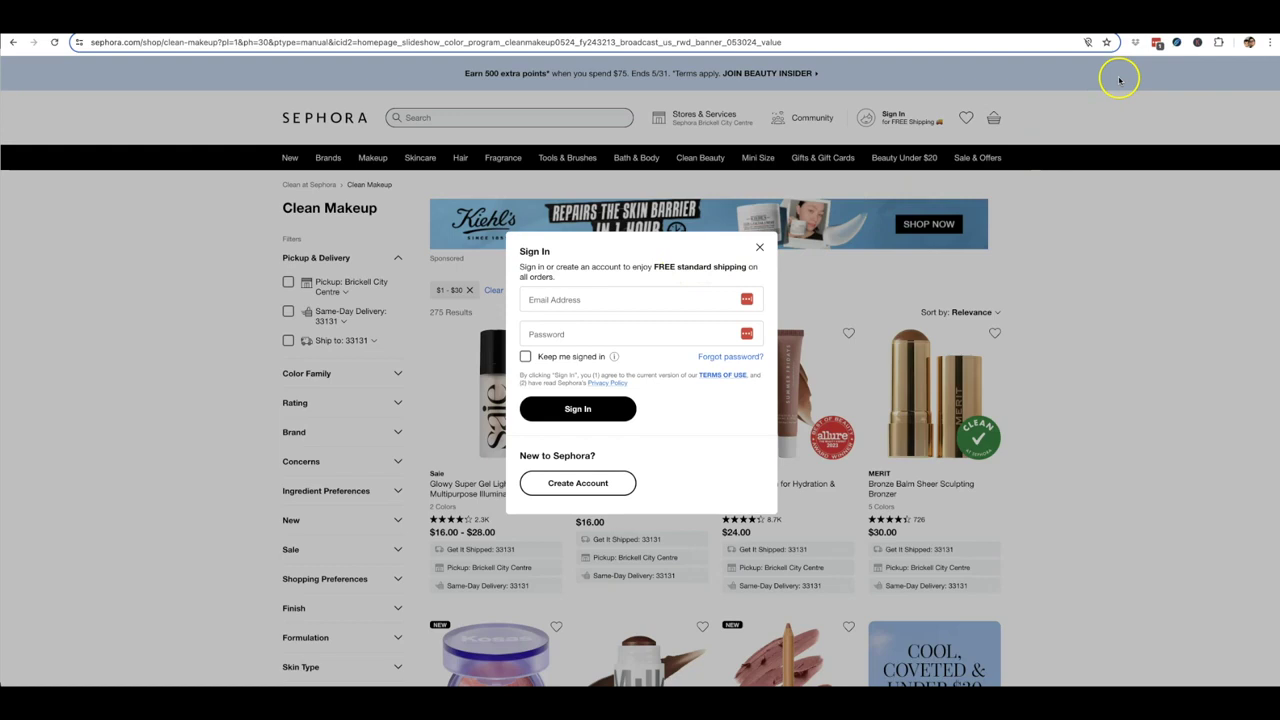
{"action": "left_click", "coordinate": [1156, 42]}
{"action": "left_click", "coordinate": [1200, 55]}
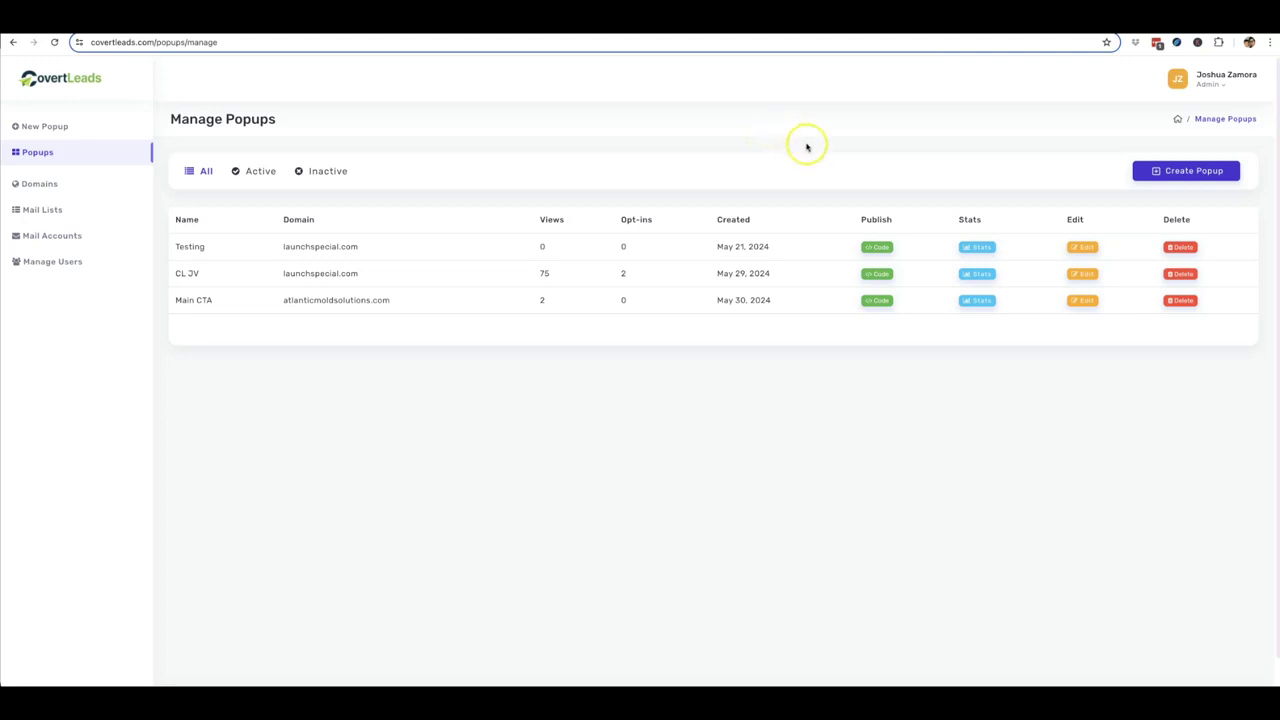
Step: Look over the new popup form and inspect the mail providers offered for a new mail account
{"action": "left_click", "coordinate": [806, 144]}
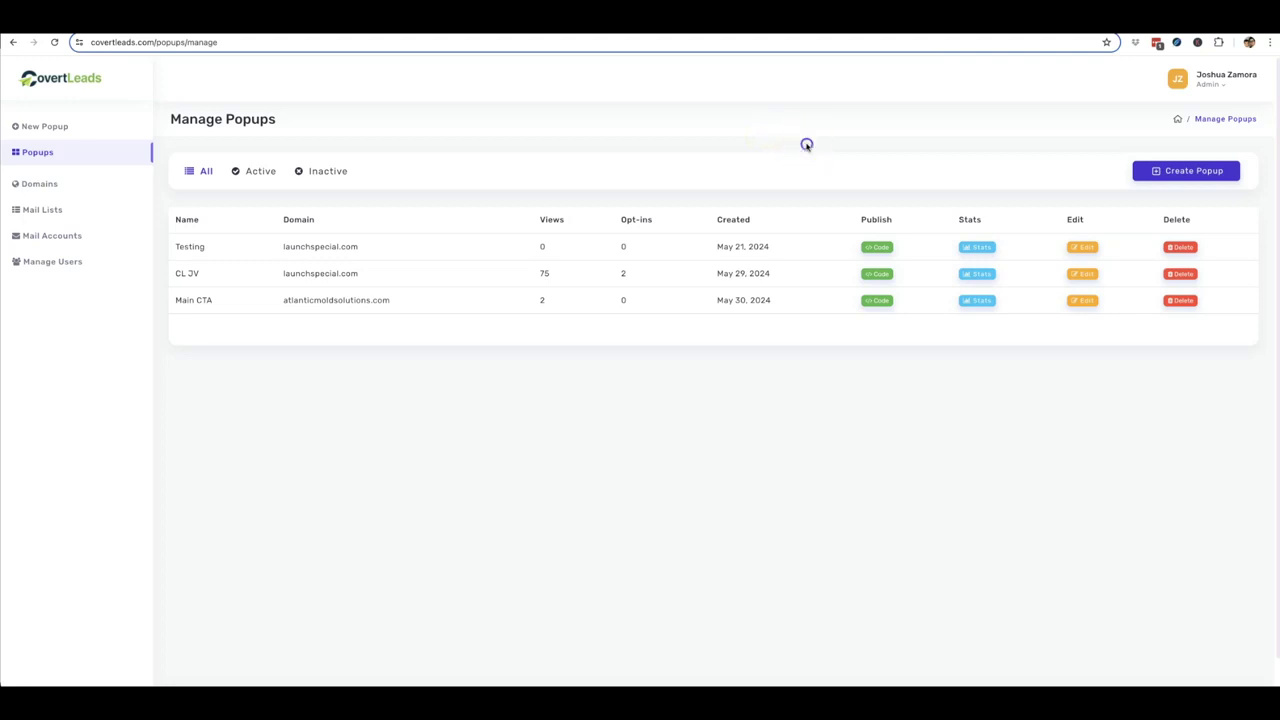
{"action": "left_click", "coordinate": [1213, 176]}
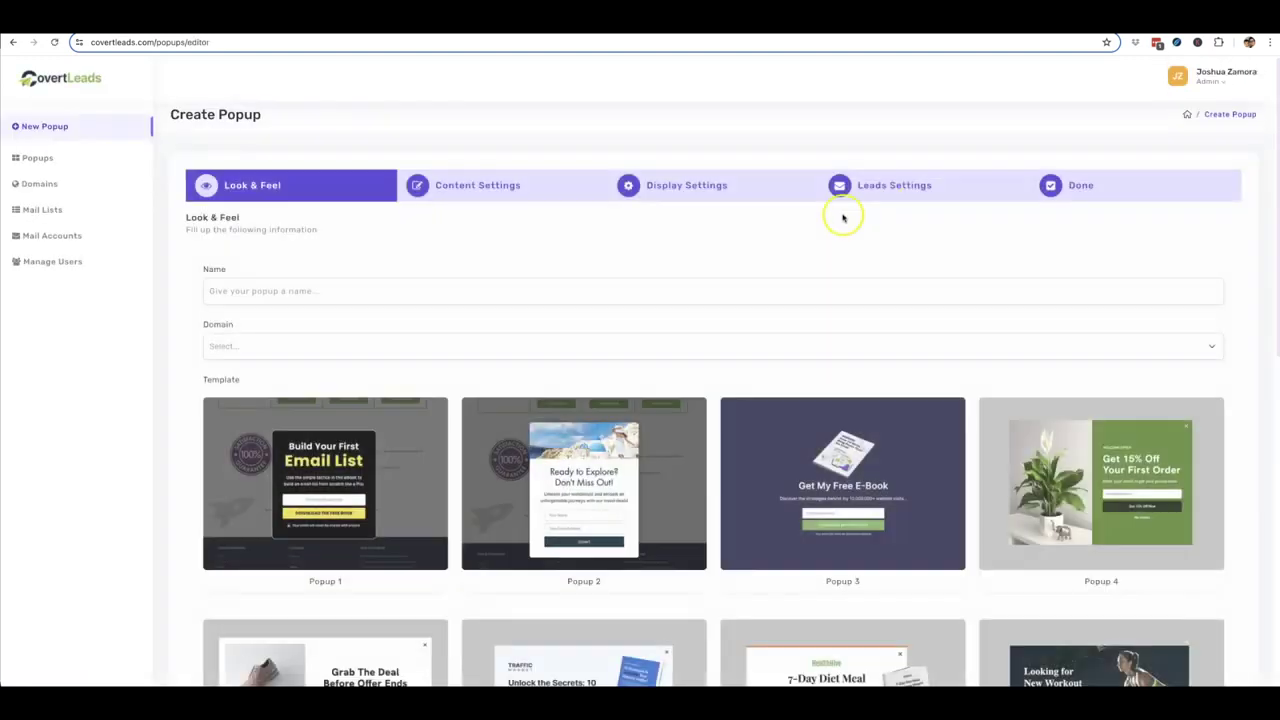
{"action": "left_click", "coordinate": [53, 236]}
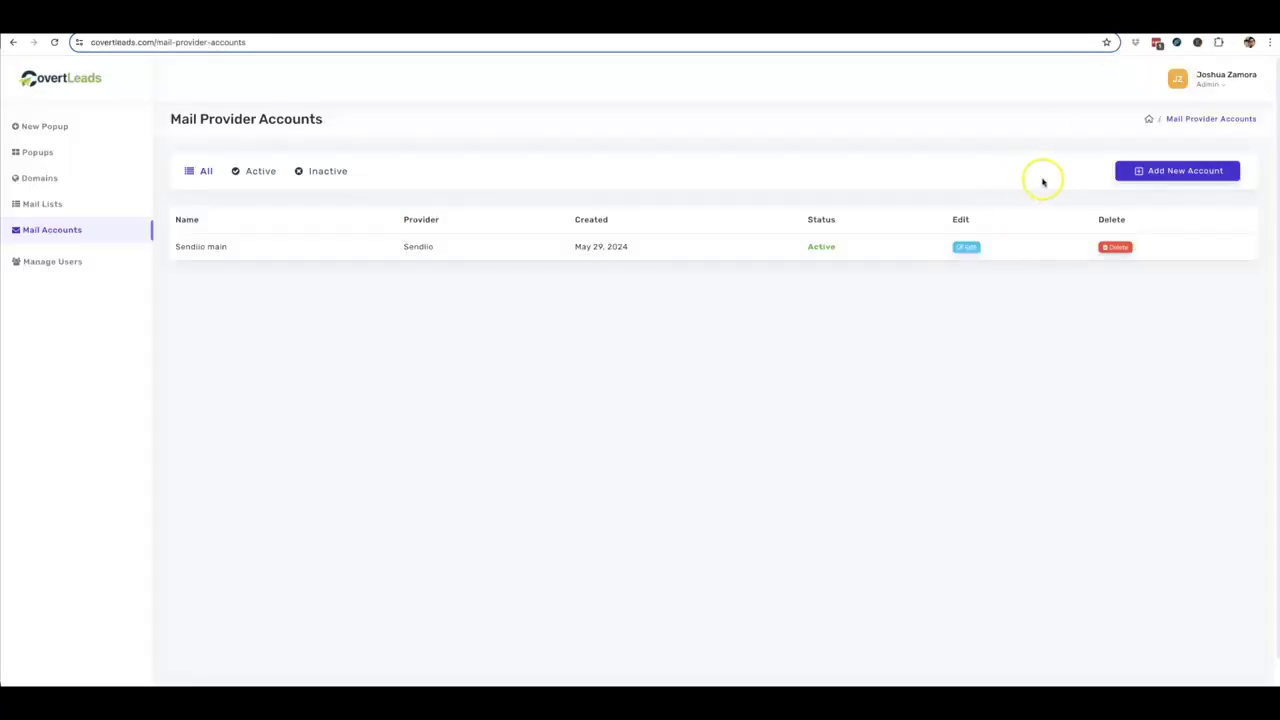
{"action": "left_click", "coordinate": [1168, 171]}
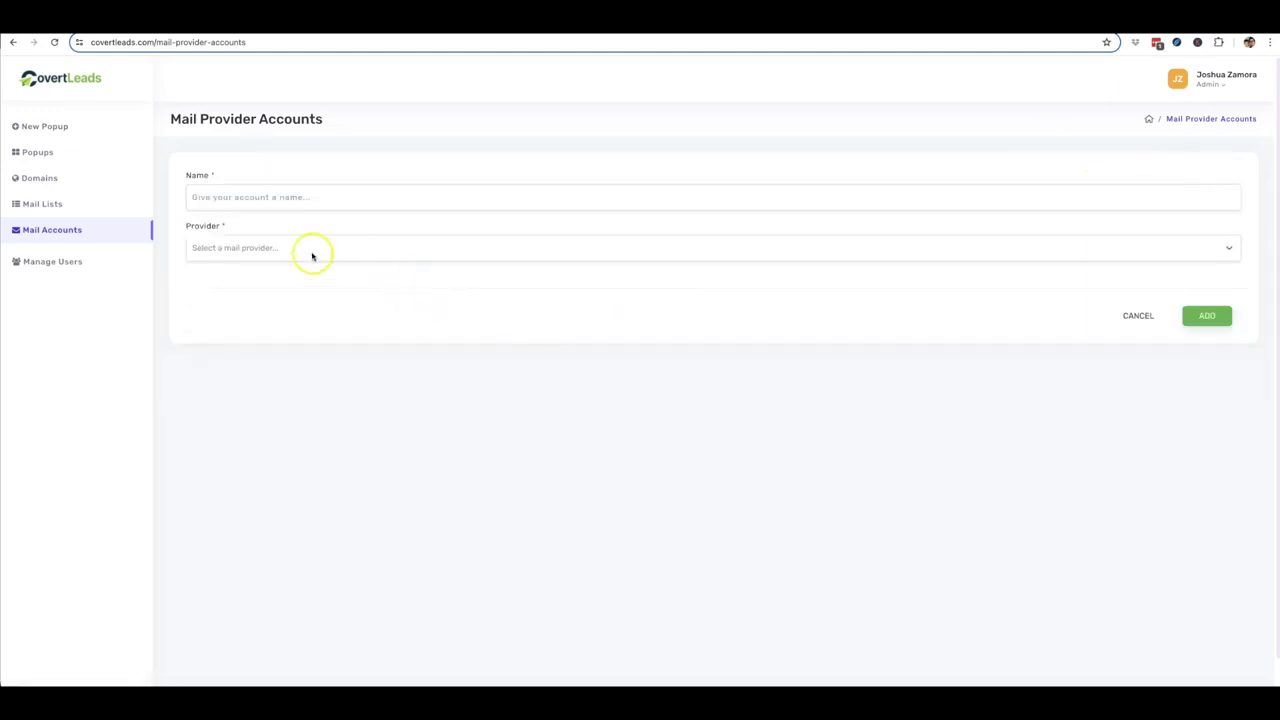
{"action": "left_click", "coordinate": [312, 256]}
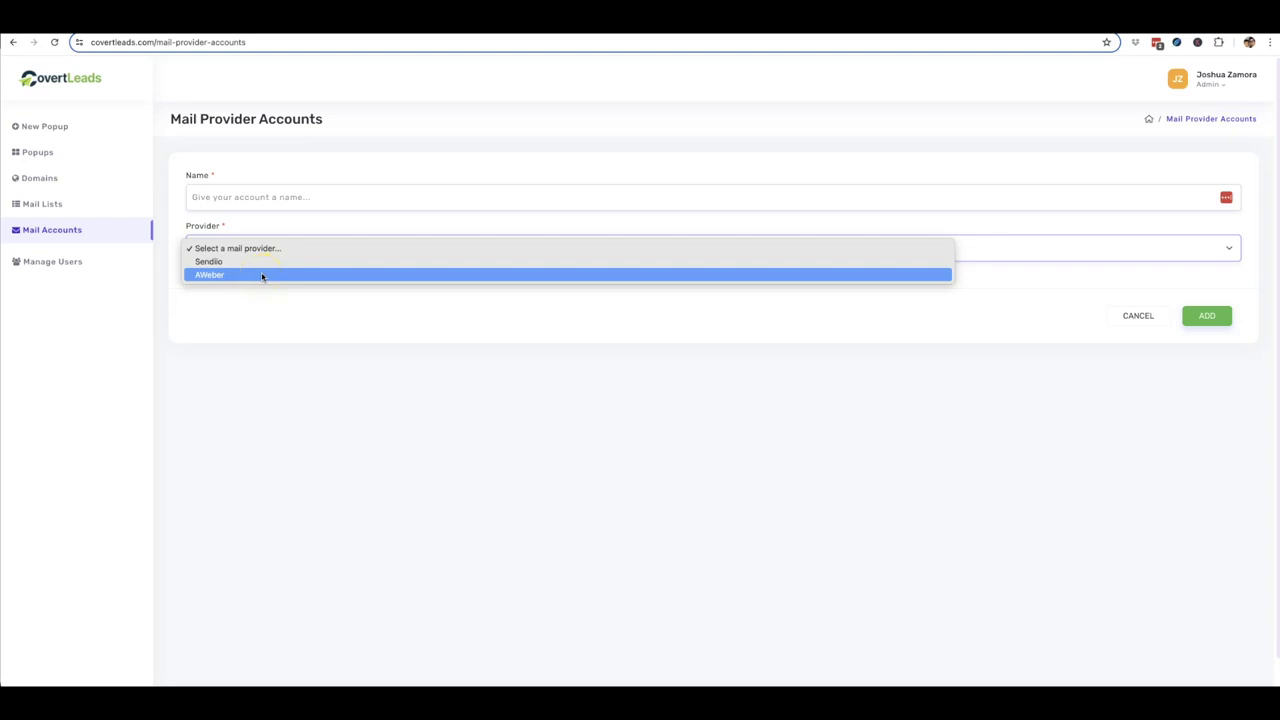
{"action": "left_click", "coordinate": [337, 309]}
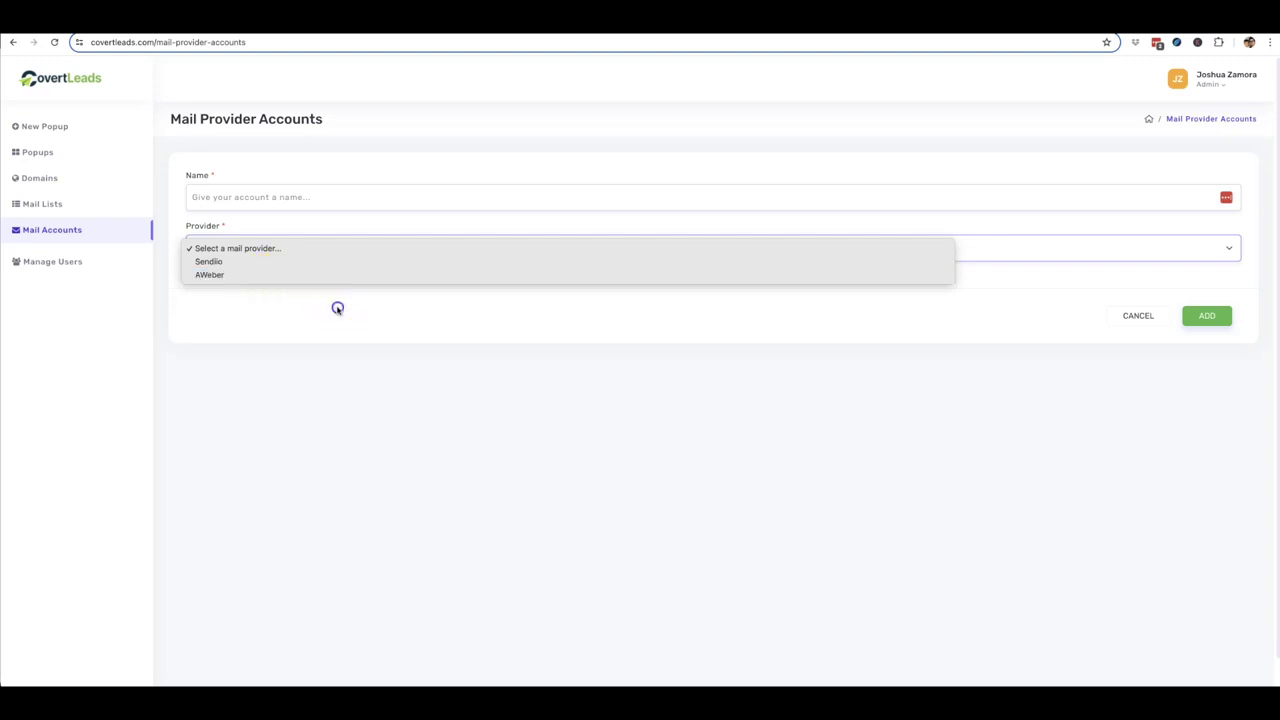
Step: Examine the new mail list form with its HTML form code alternative, and the list of managed domains
{"action": "left_click", "coordinate": [50, 205]}
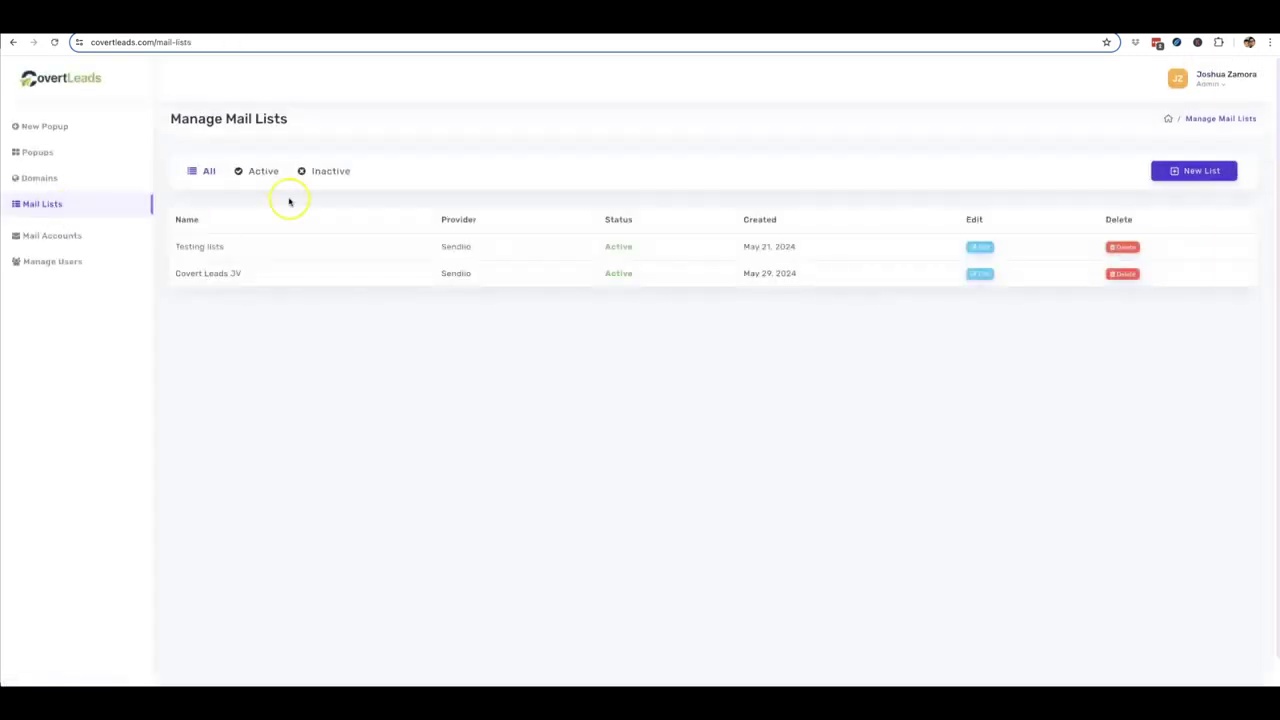
{"action": "left_click", "coordinate": [1197, 171]}
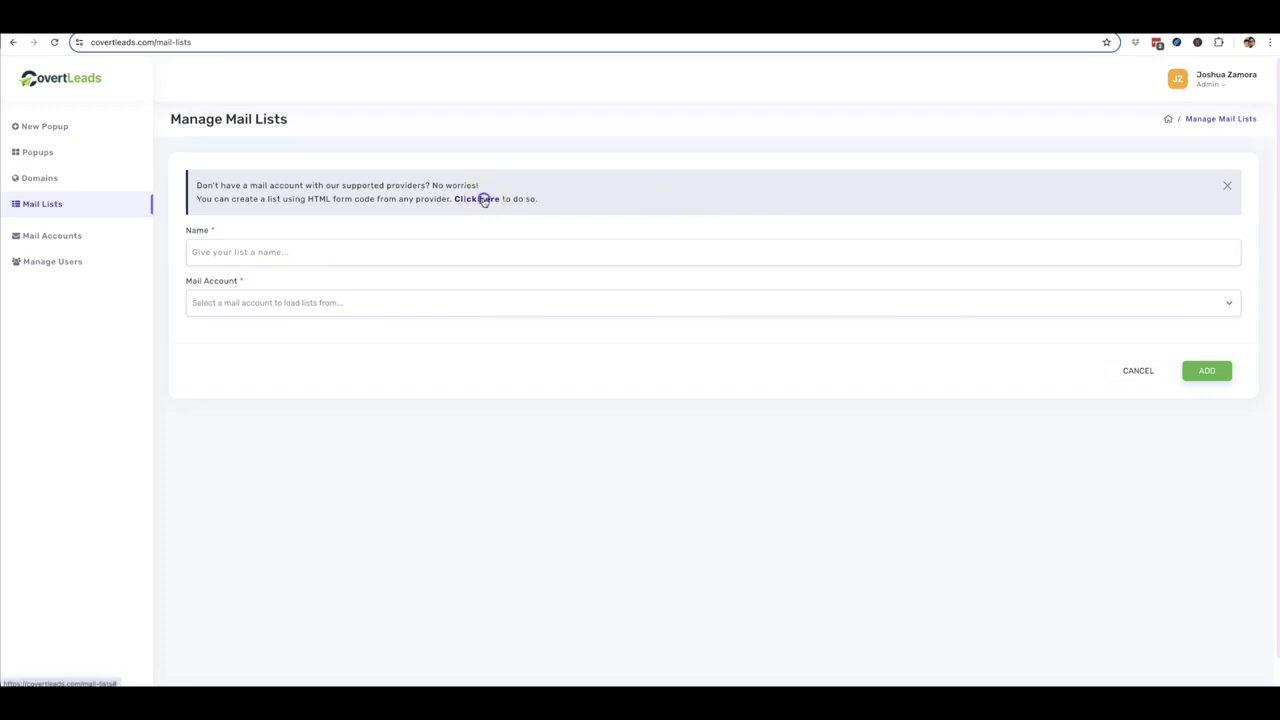
{"action": "left_click", "coordinate": [487, 197]}
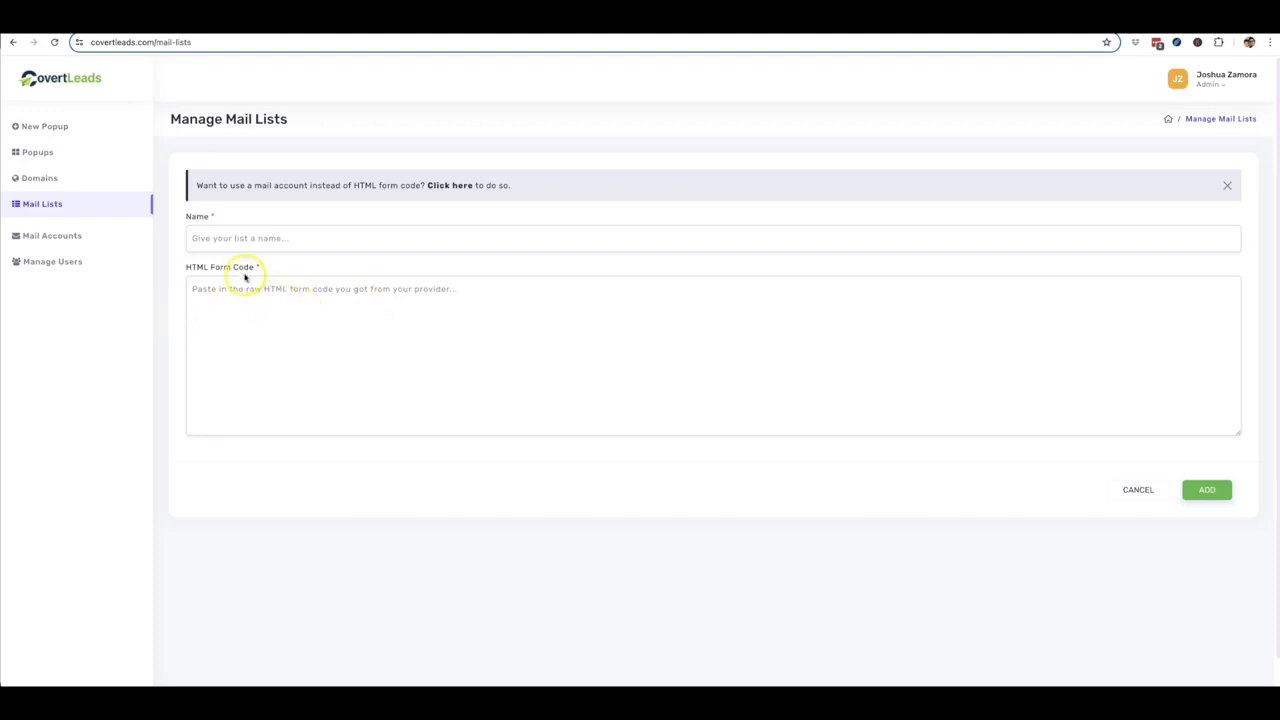
{"action": "left_click", "coordinate": [166, 249]}
{"action": "left_click", "coordinate": [40, 177]}
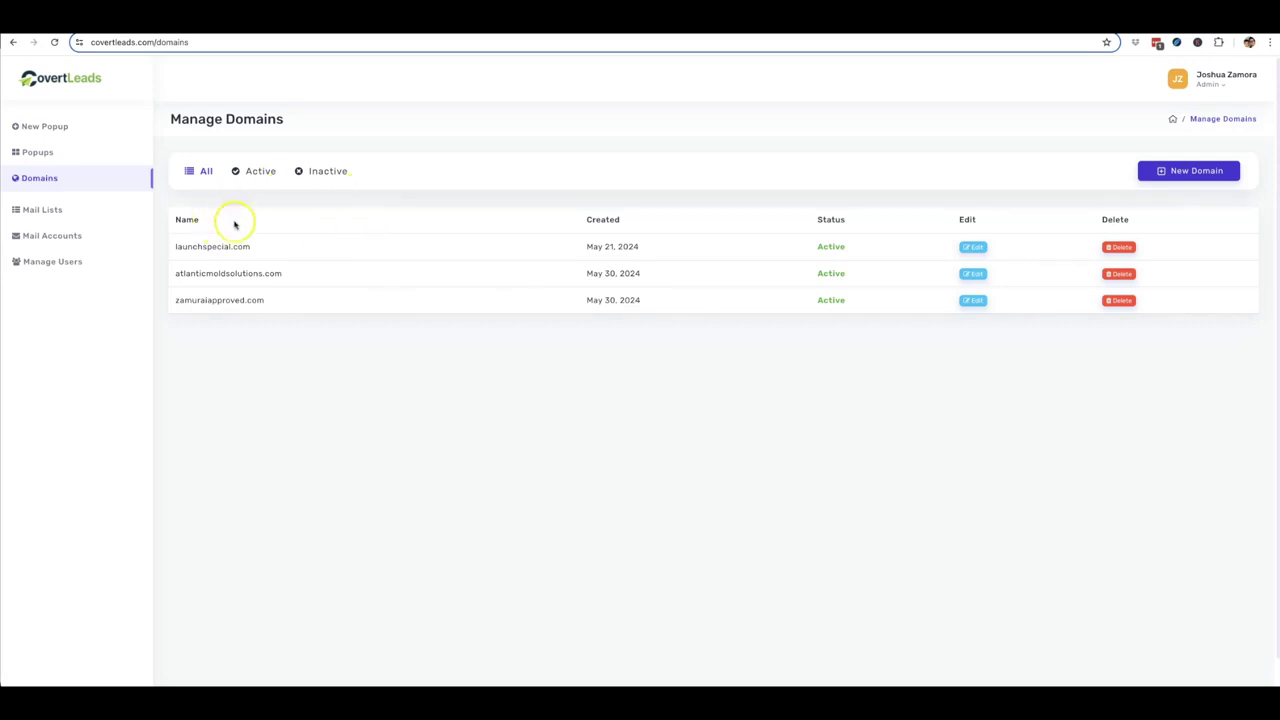
Step: Create a new popup named "Demo Video" for the domain atlanticmoldsolutions.com
{"action": "left_click", "coordinate": [45, 152]}
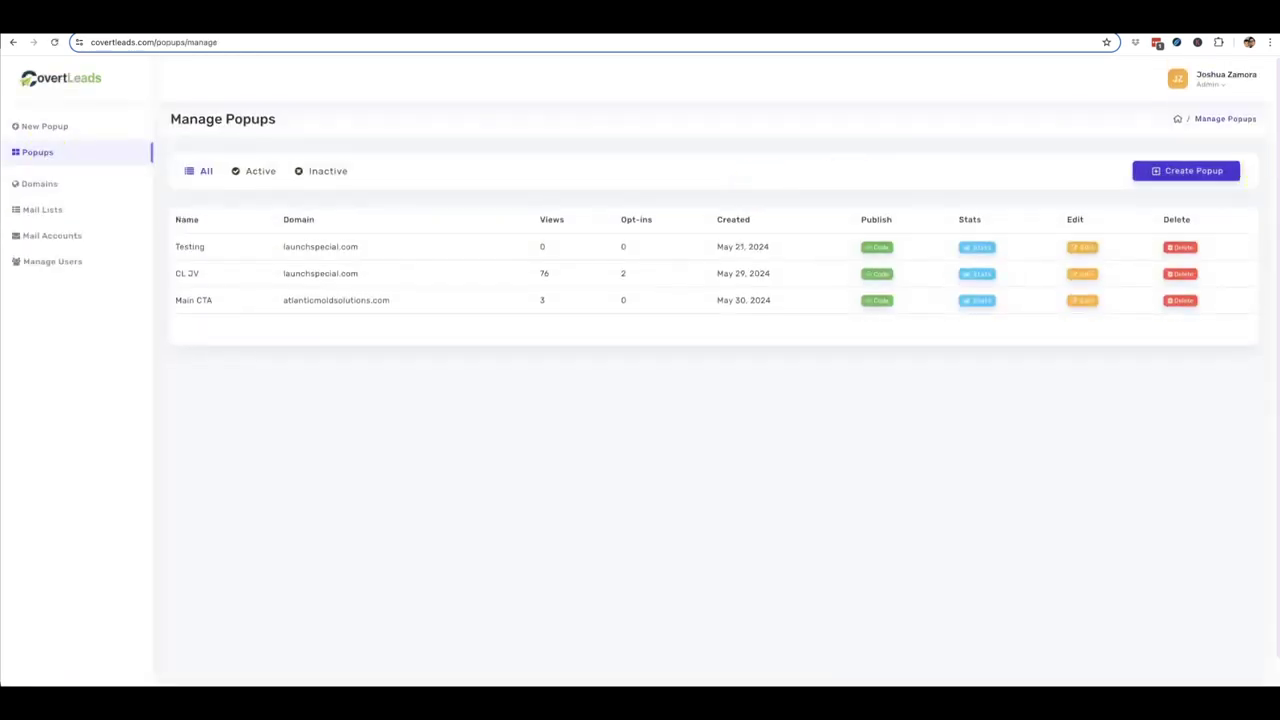
{"action": "left_click", "coordinate": [1221, 171]}
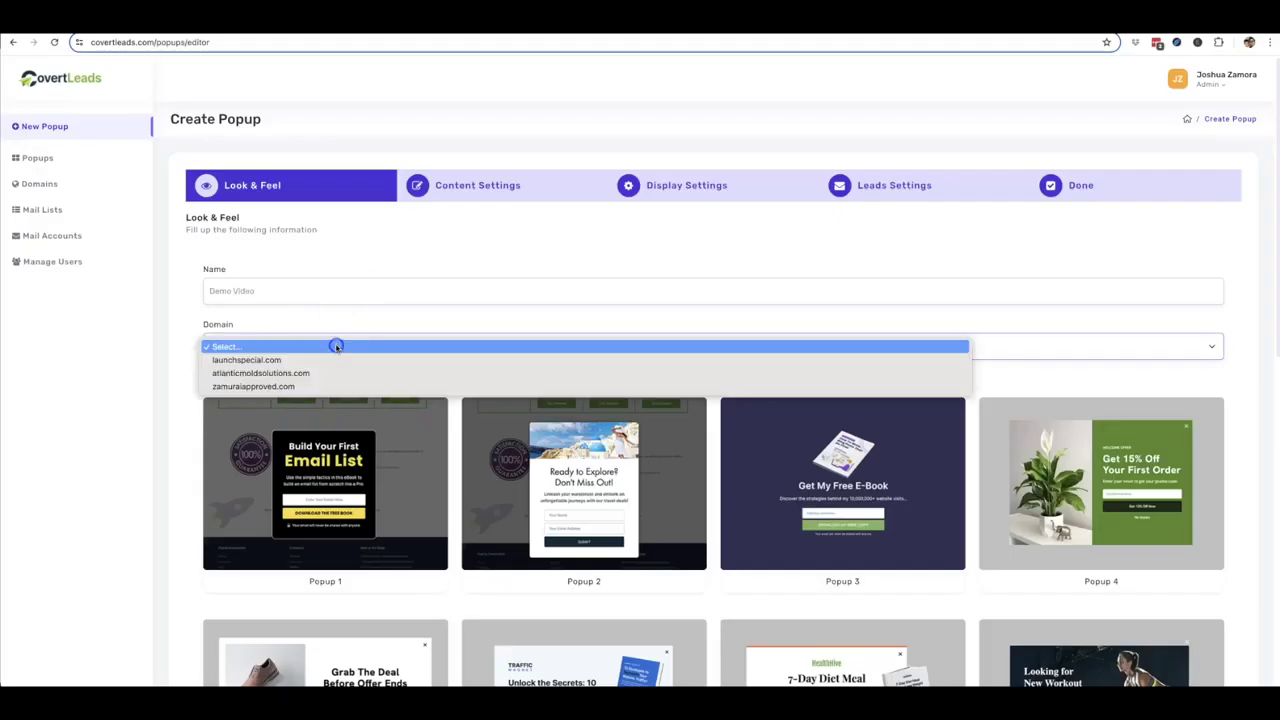
{"action": "left_click", "coordinate": [326, 371]}
Step: Browse the template gallery, select the Popup 13 template and proceed to the content settings
{"action": "scroll", "coordinate": [486, 340], "scroll_direction": "down", "scroll_amount": 7}
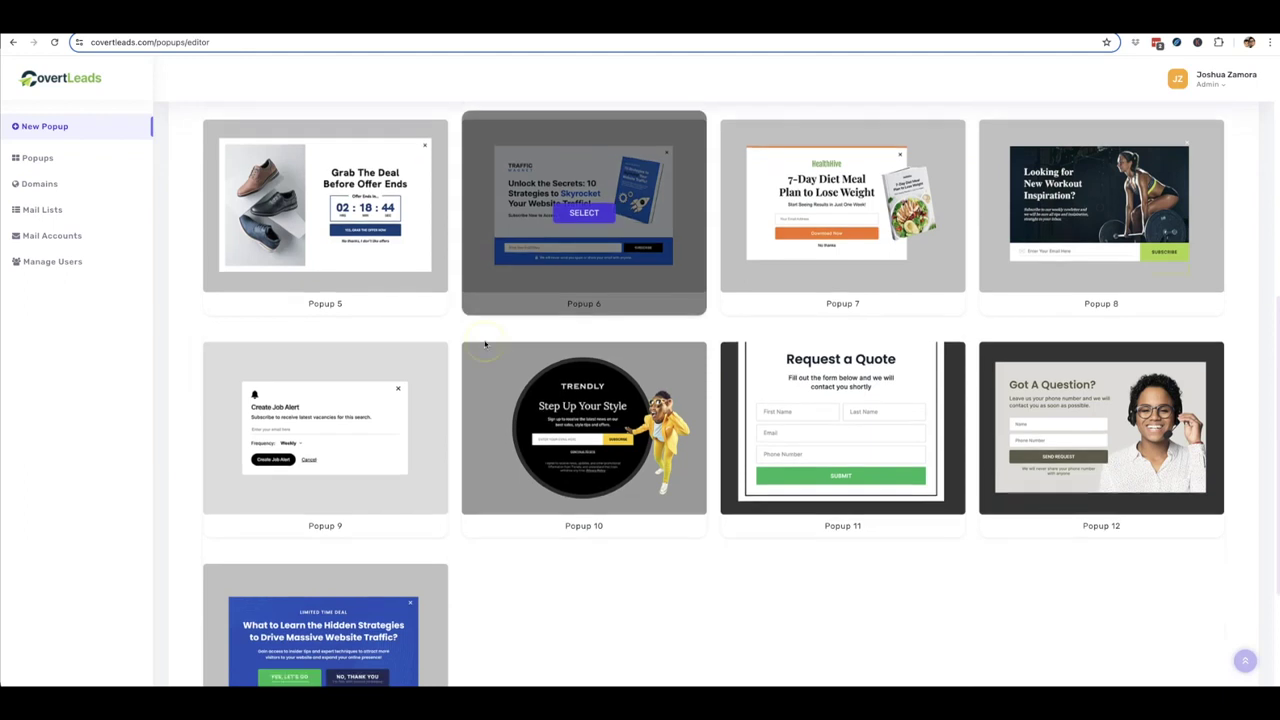
{"action": "scroll", "coordinate": [497, 363], "scroll_direction": "up", "scroll_amount": 5}
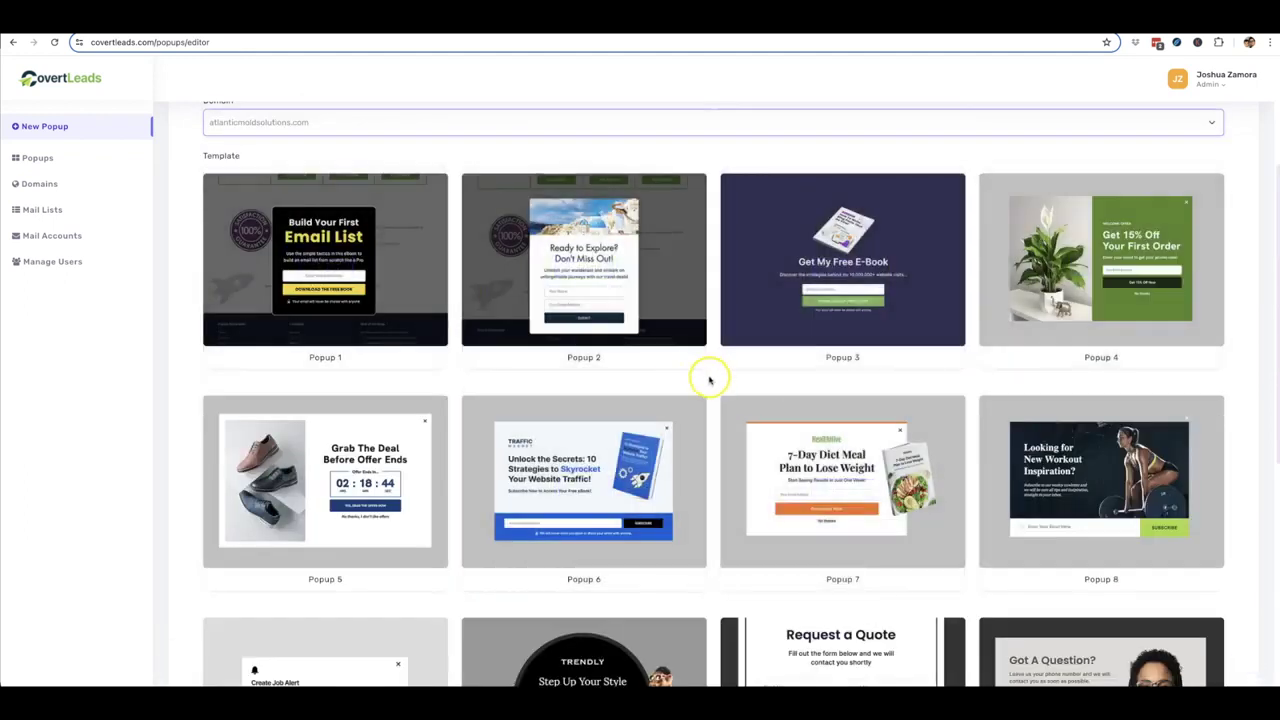
{"action": "scroll", "coordinate": [710, 380], "scroll_direction": "down", "scroll_amount": 1}
{"action": "scroll", "coordinate": [710, 380], "scroll_direction": "down", "scroll_amount": 4}
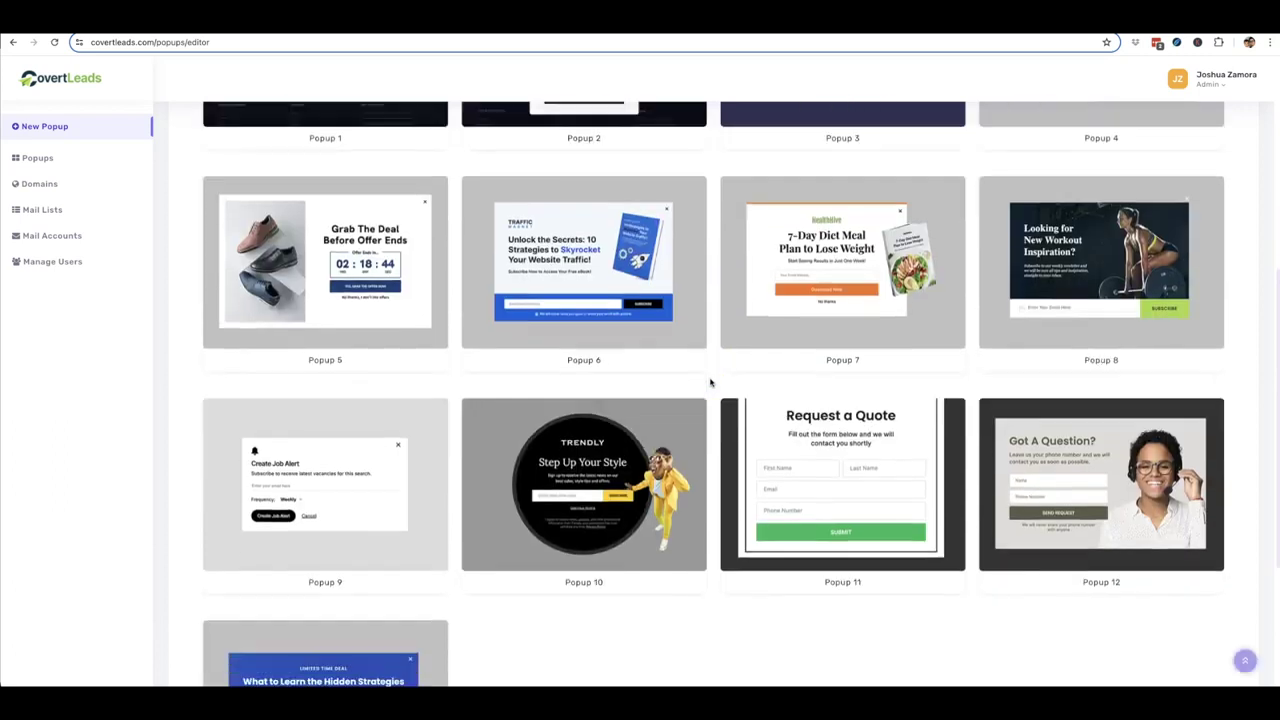
{"action": "scroll", "coordinate": [710, 383], "scroll_direction": "down", "scroll_amount": 1}
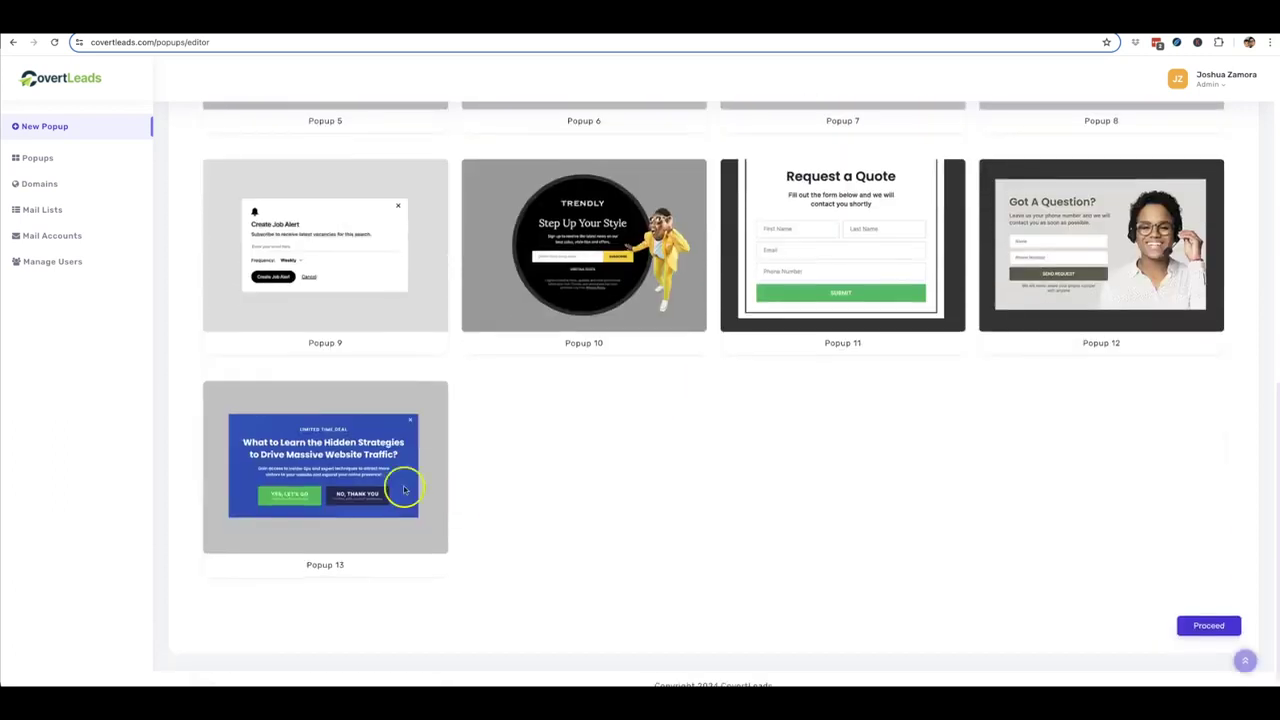
{"action": "left_click", "coordinate": [325, 477]}
{"action": "scroll", "coordinate": [386, 457], "scroll_direction": "up", "scroll_amount": 8}
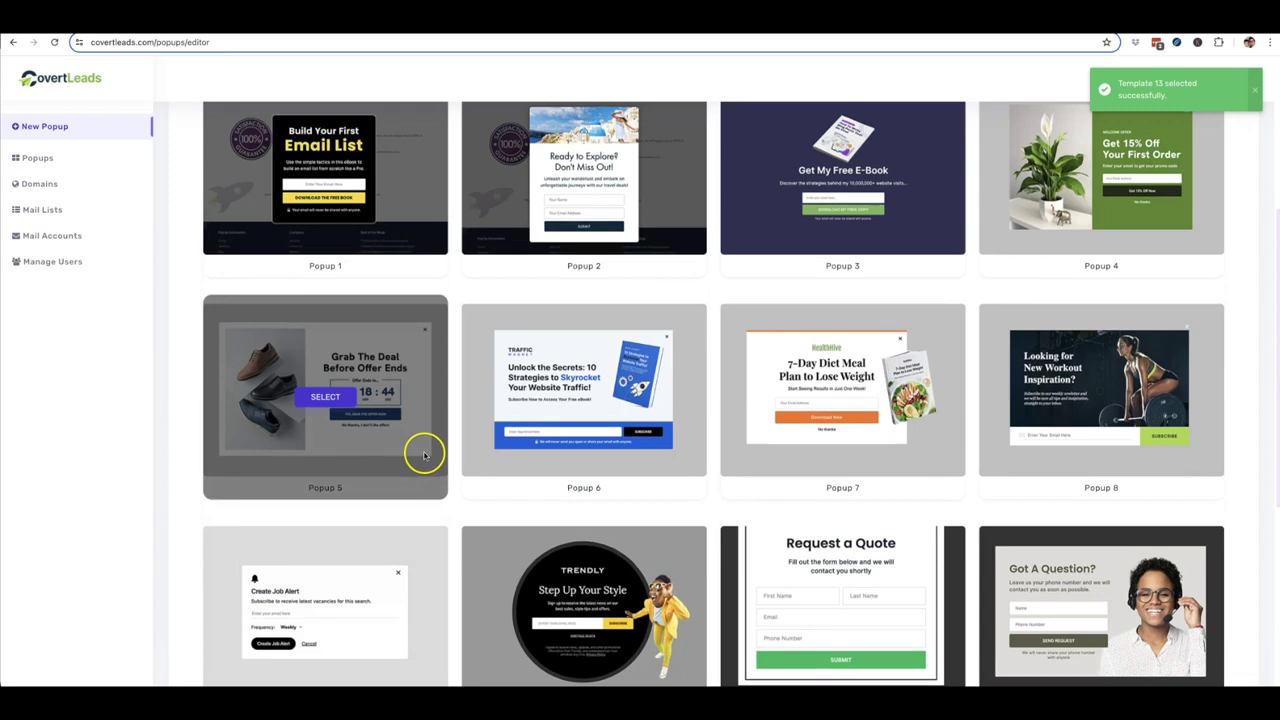
{"action": "scroll", "coordinate": [423, 452], "scroll_direction": "down", "scroll_amount": 7}
{"action": "scroll", "coordinate": [500, 470], "scroll_direction": "down", "scroll_amount": 1}
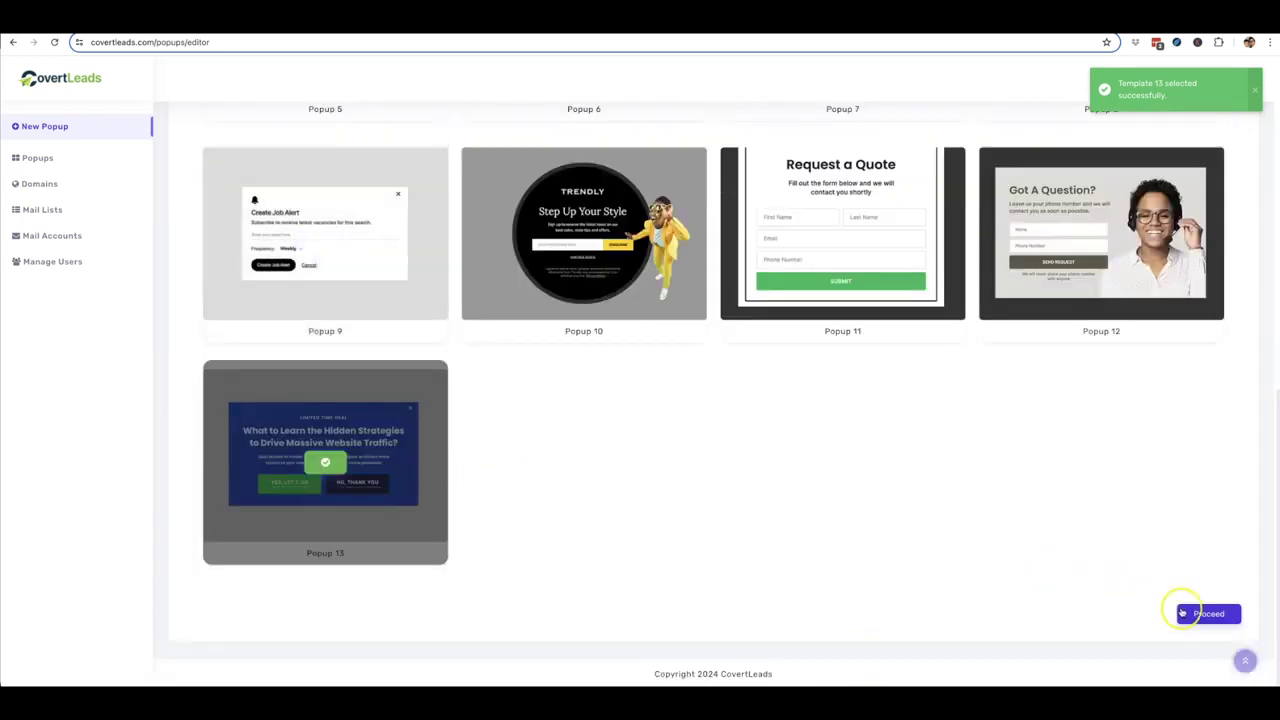
{"action": "left_click", "coordinate": [1186, 610]}
Step: Set the top heading to "Have Mold Issues?" and the heading to "Give us a Call at", the phone number, and "To Book Your Appointment"
{"action": "scroll", "coordinate": [690, 400], "scroll_direction": "up", "scroll_amount": 3}
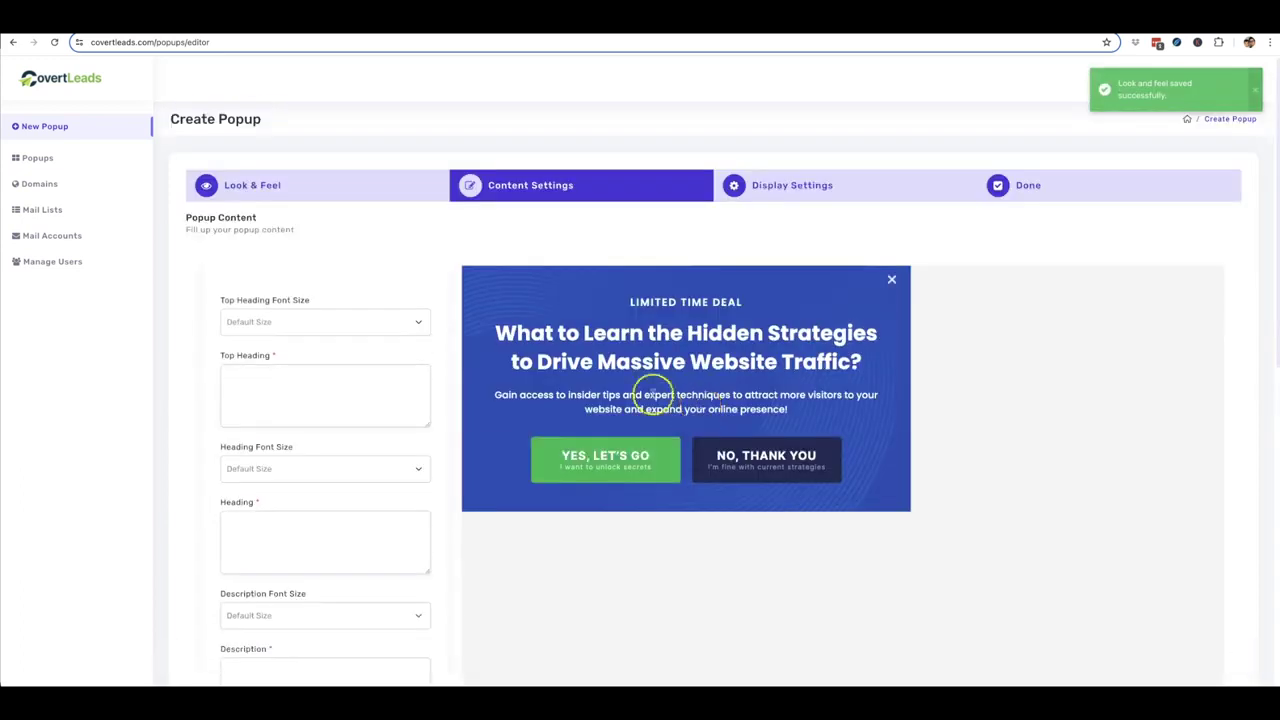
{"action": "left_click", "coordinate": [267, 321]}
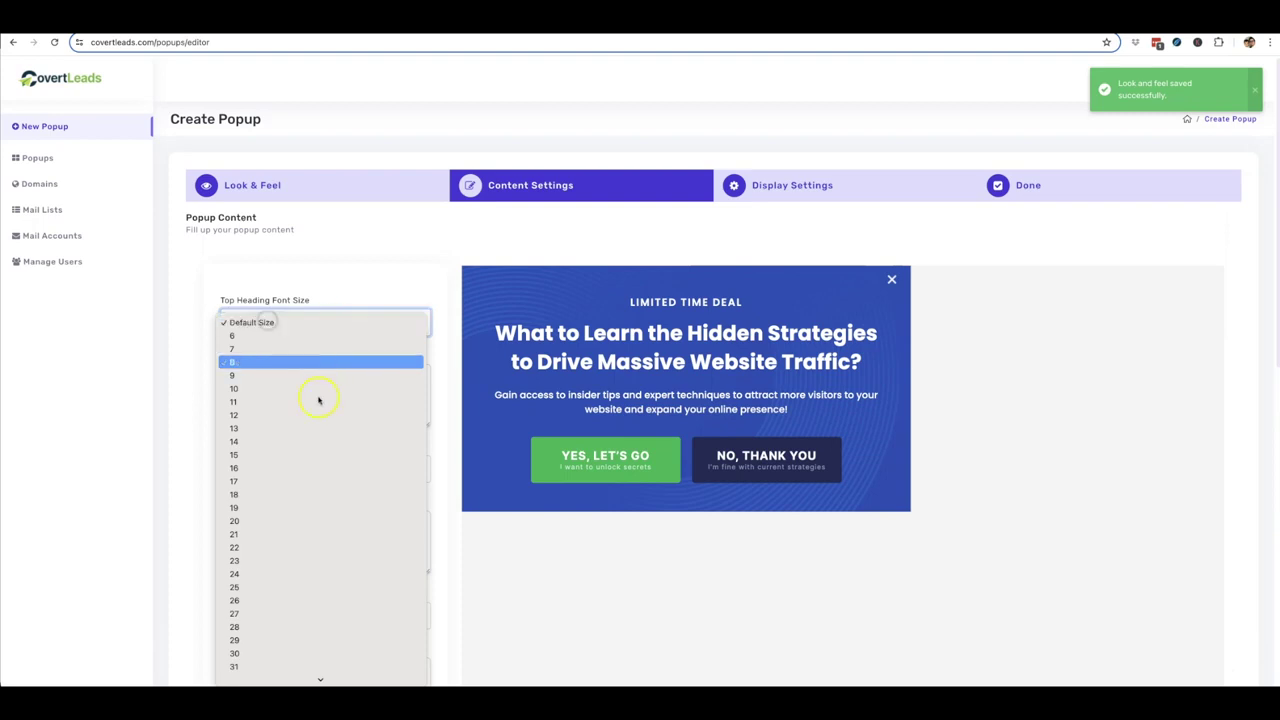
{"action": "left_click", "coordinate": [337, 252]}
{"action": "left_click", "coordinate": [306, 393]}
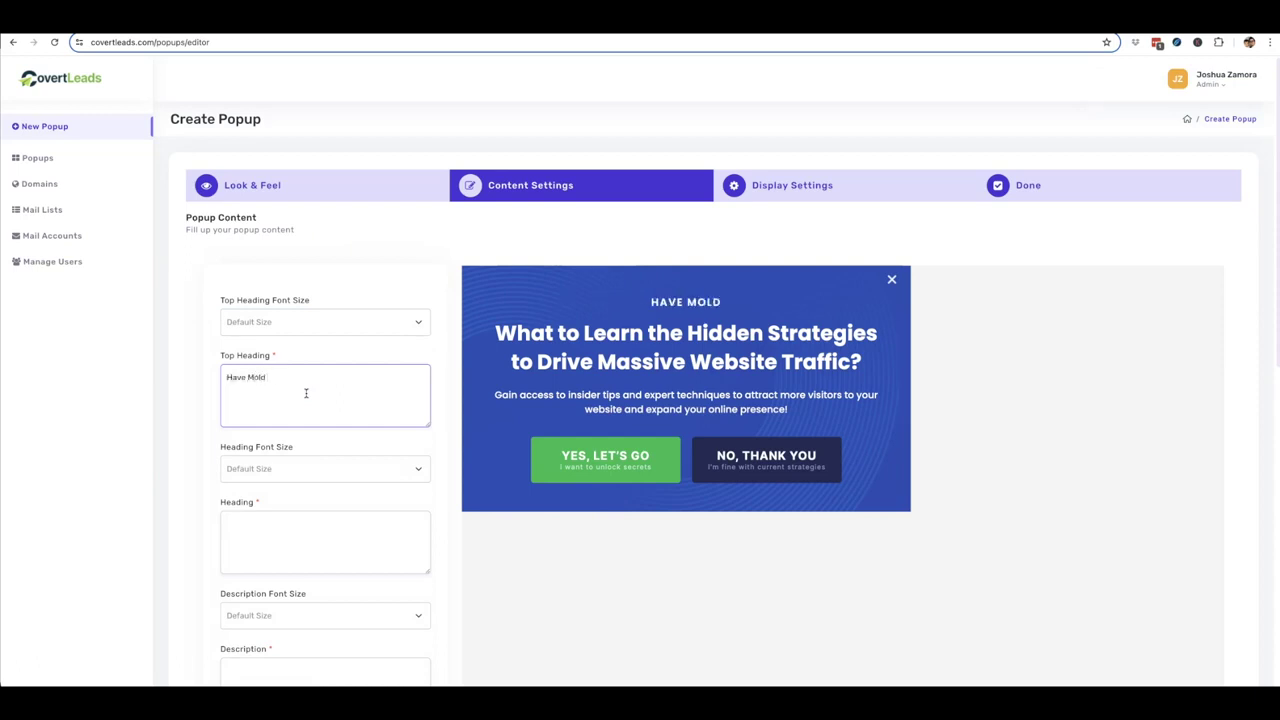
{"action": "type", "text": "Have Mold Is"}
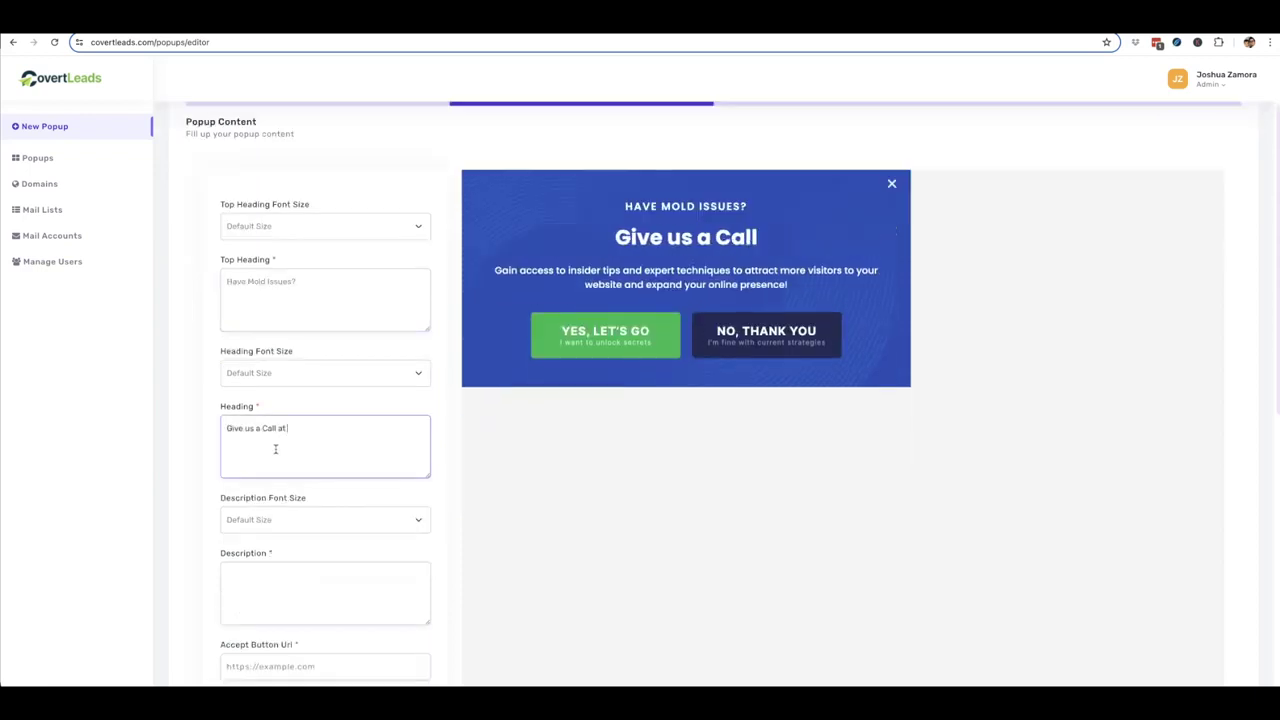
{"action": "type", "text": "at 888:999:9999 To Book Your Appointment"}
Step: Set the description to "Our team is standing by to help you with your mold issues and get them resolved or you can book your appointment below."
{"action": "left_click", "coordinate": [306, 540]}
{"action": "type", "text": "Our team is standing by to help you with your mold issues and get them resolved or you can book your appointment below."}
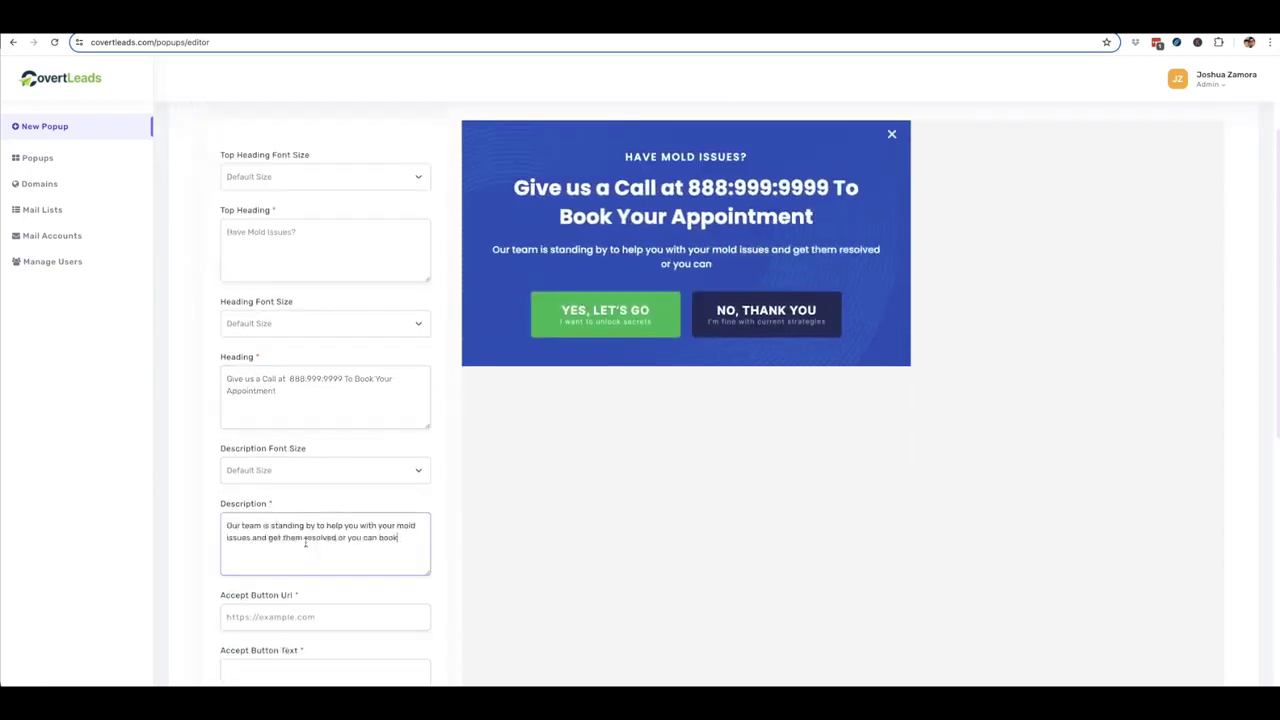
{"action": "scroll", "coordinate": [319, 450], "scroll_direction": "down", "scroll_amount": 2}
{"action": "left_click", "coordinate": [325, 491]}
{"action": "type", "text": "https://atlanticmoldsolutions.com/our-services/"}
{"action": "left_click", "coordinate": [319, 550]}
{"action": "type", "text": "Yes. Let's Go"}
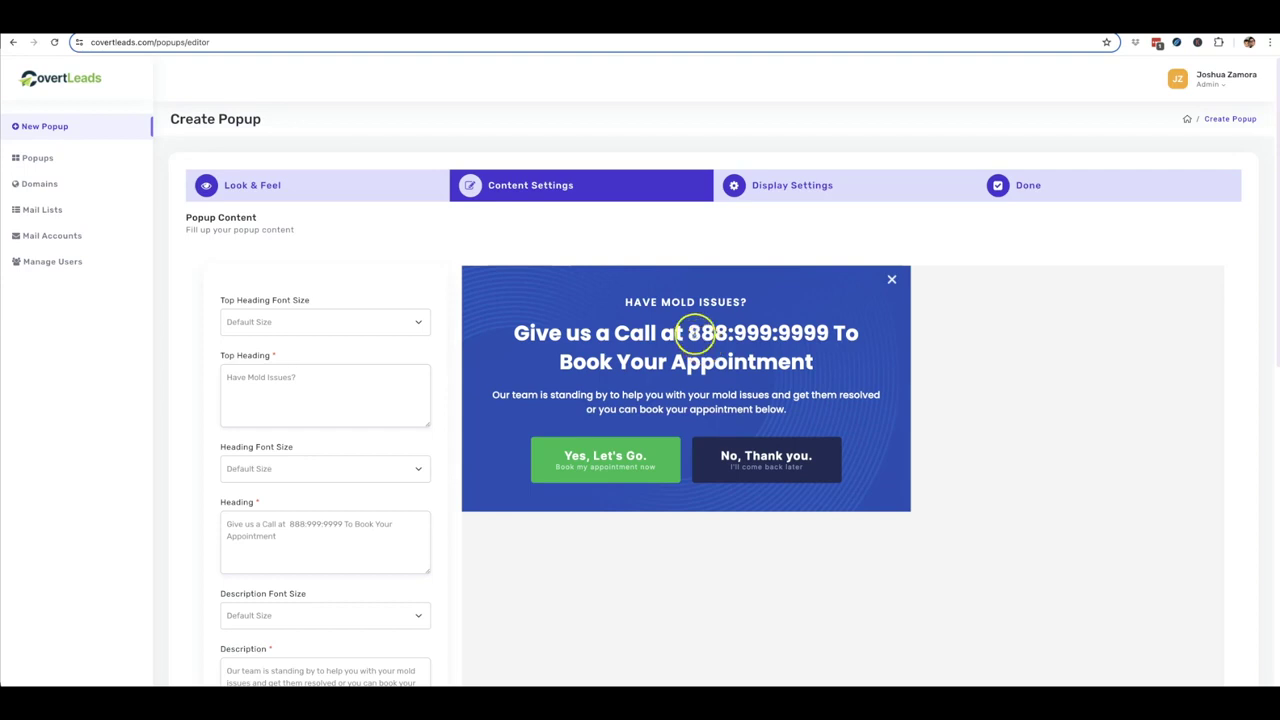
Step: Check the phone number in the popup preview's heading and proceed to the display settings
{"action": "left_click_drag", "start_coordinate": [688, 333], "coordinate": [822, 334]}
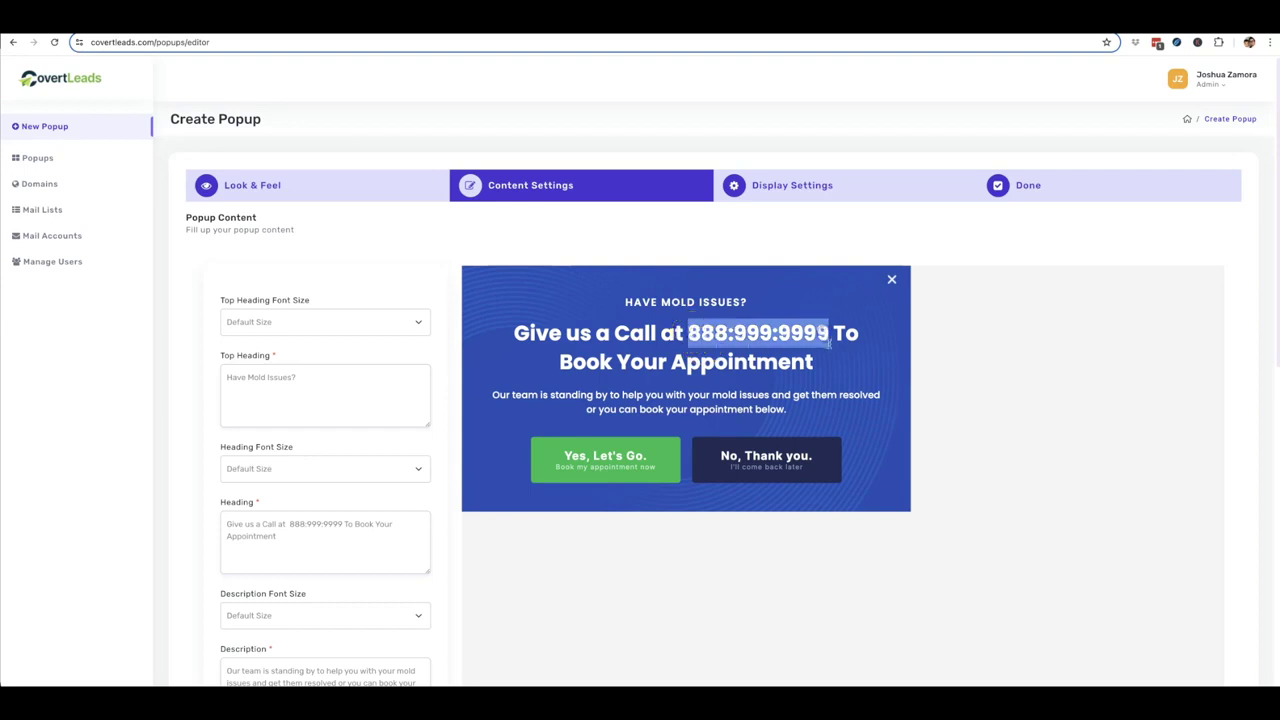
{"action": "scroll", "coordinate": [835, 350], "scroll_direction": "down", "scroll_amount": 10}
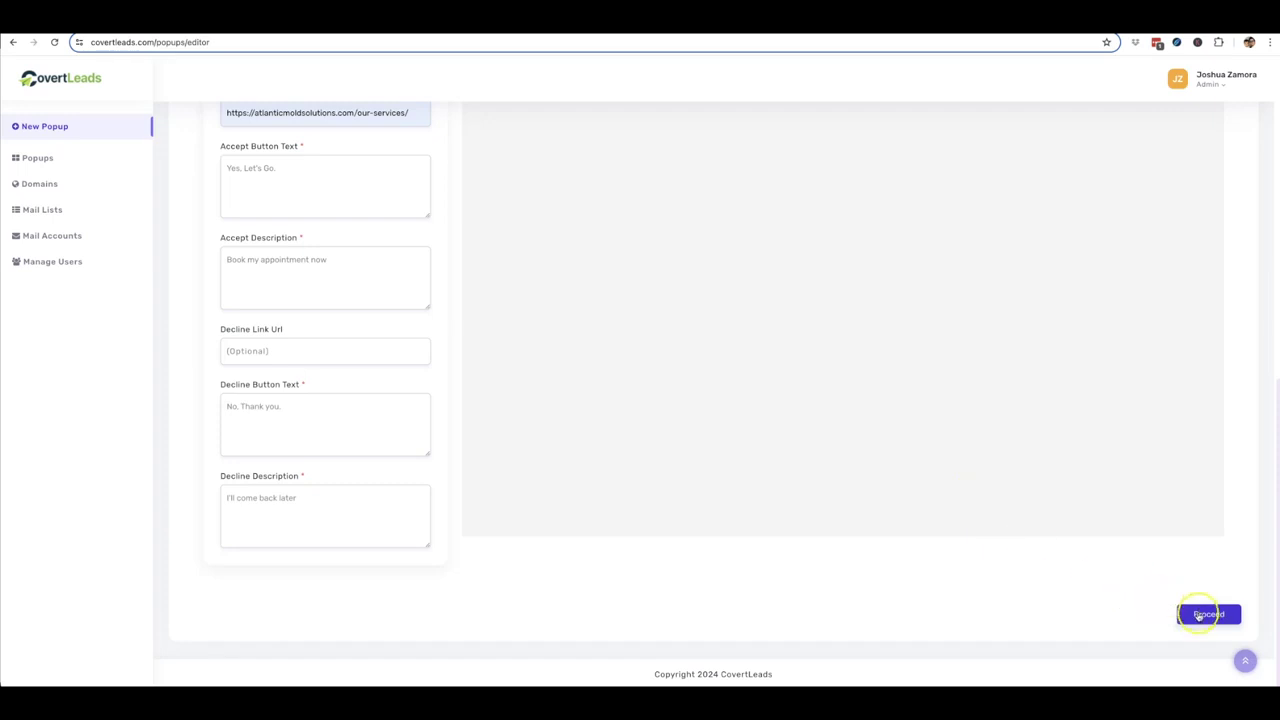
{"action": "left_click", "coordinate": [1199, 615]}
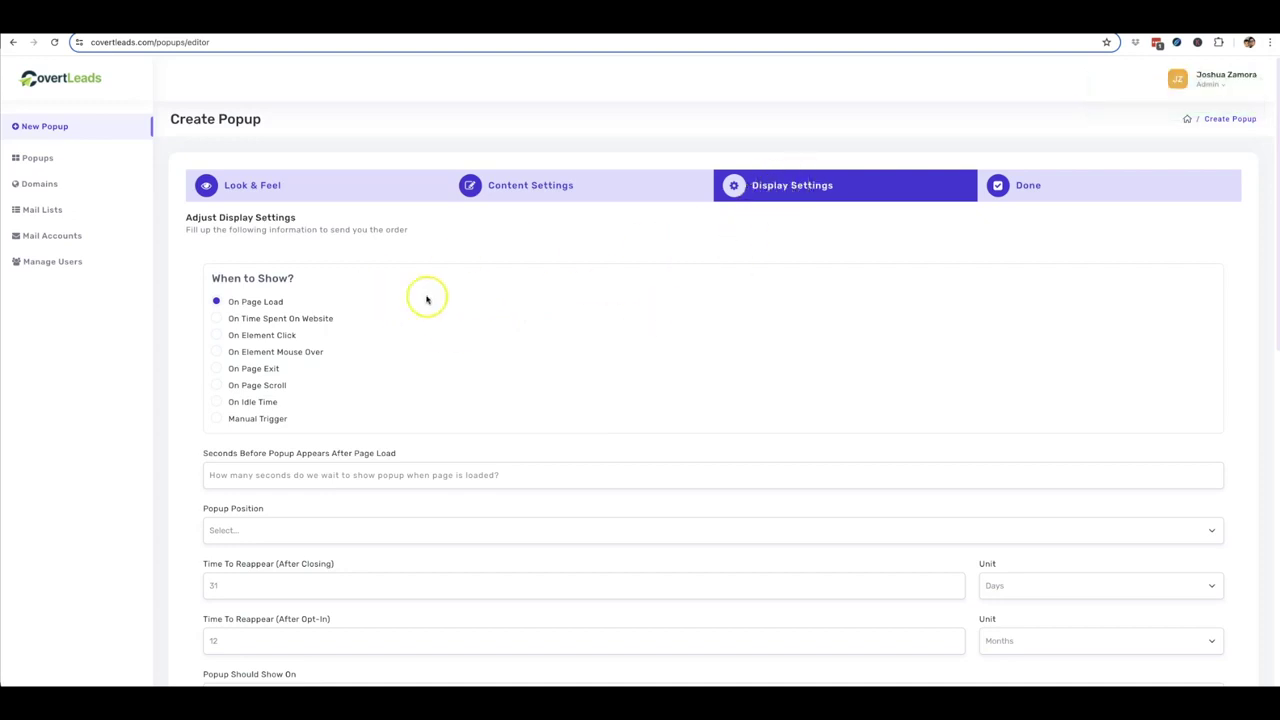
Step: Review the display trigger options, then set the popup to appear 1 second after page load
{"action": "scroll", "coordinate": [345, 286], "scroll_direction": "down", "scroll_amount": 1}
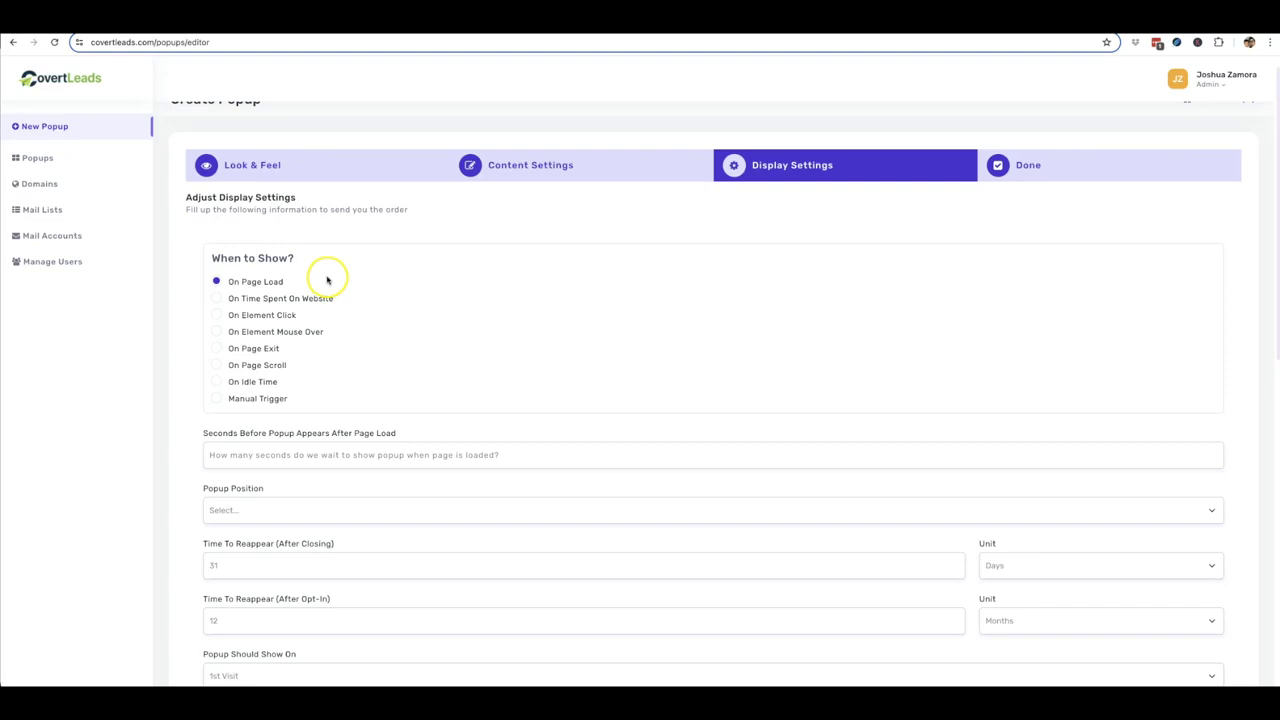
{"action": "scroll", "coordinate": [330, 280], "scroll_direction": "down", "scroll_amount": 1}
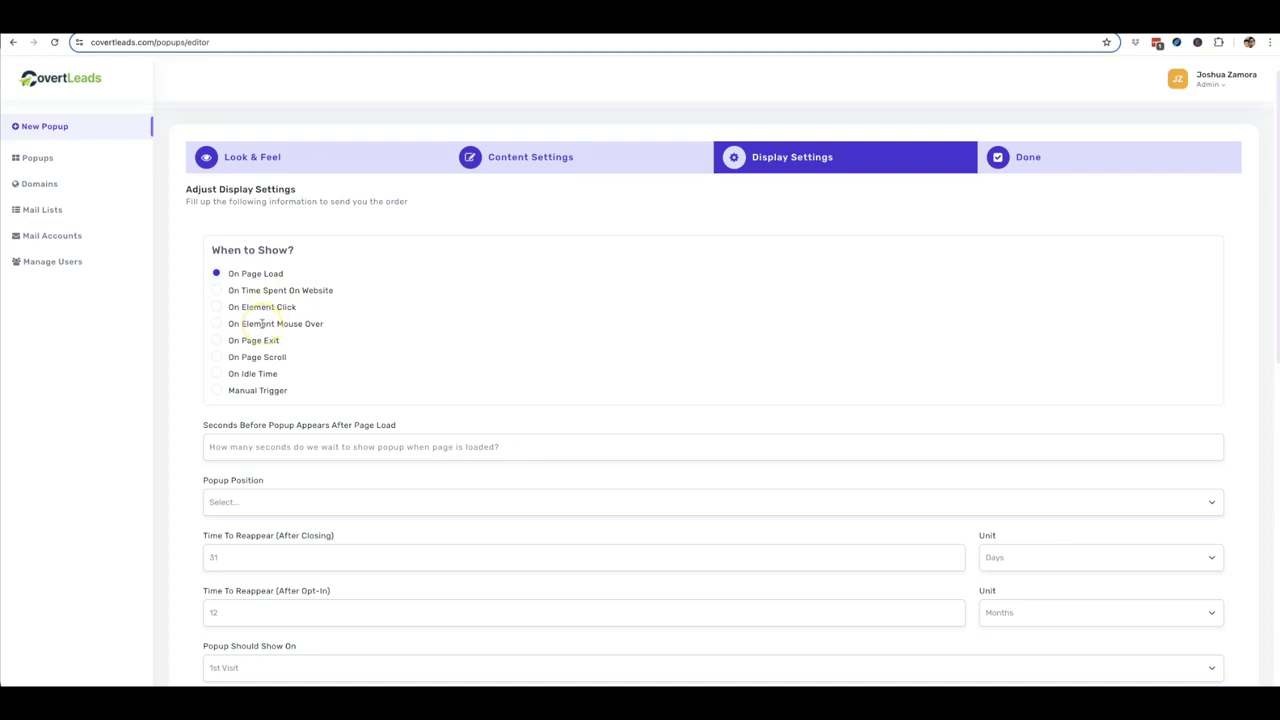
{"action": "scroll", "coordinate": [261, 323], "scroll_direction": "down", "scroll_amount": 1}
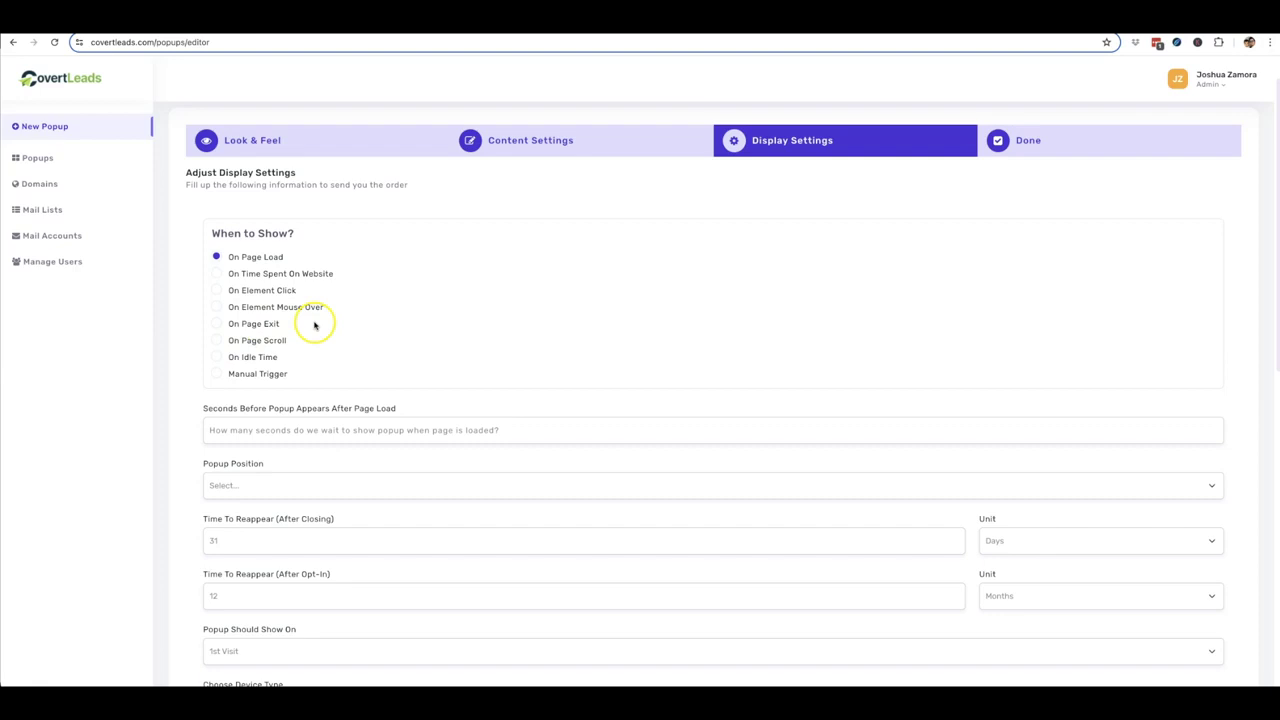
{"action": "scroll", "coordinate": [317, 323], "scroll_direction": "down", "scroll_amount": 1}
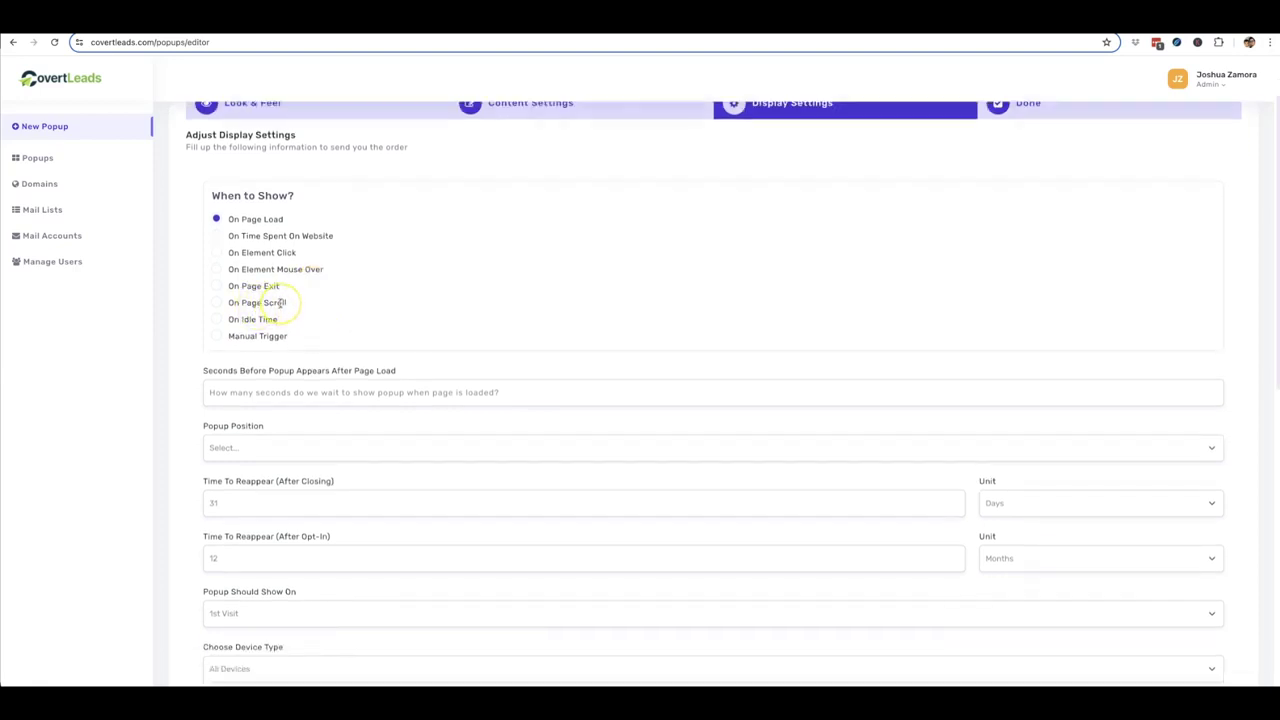
{"action": "scroll", "coordinate": [280, 302], "scroll_direction": "down", "scroll_amount": 1}
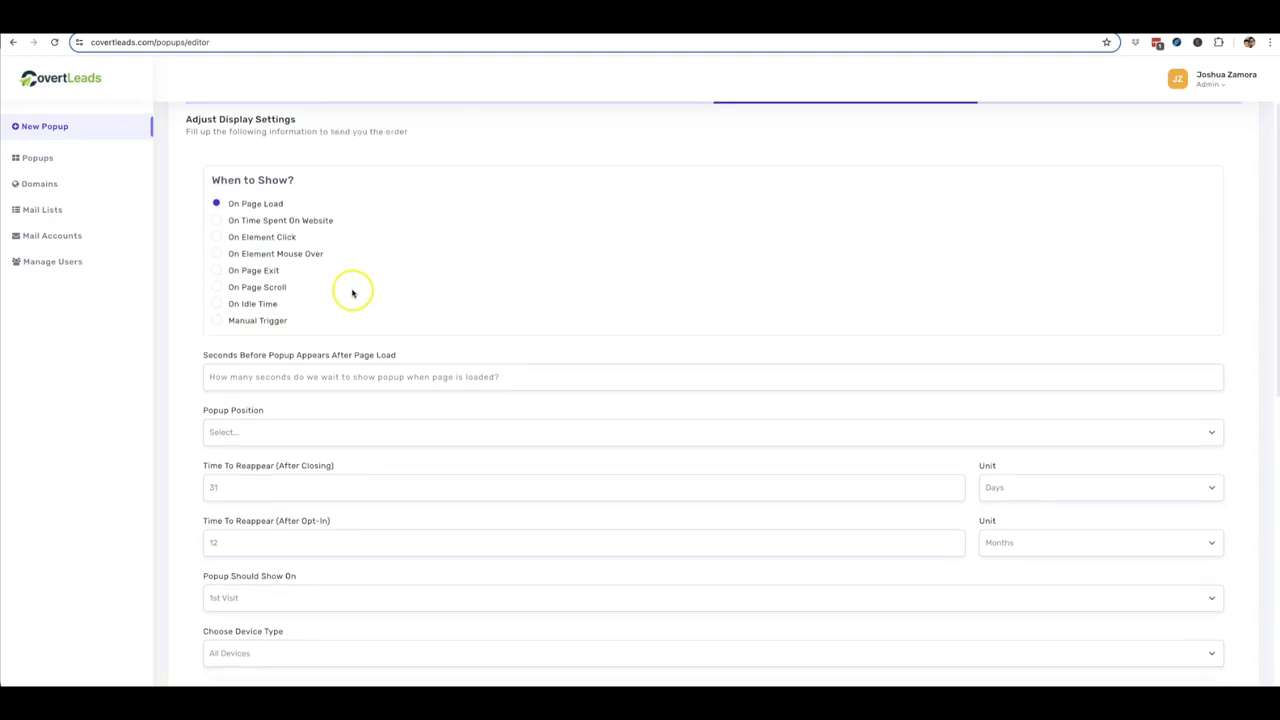
{"action": "scroll", "coordinate": [311, 305], "scroll_direction": "down", "scroll_amount": 1}
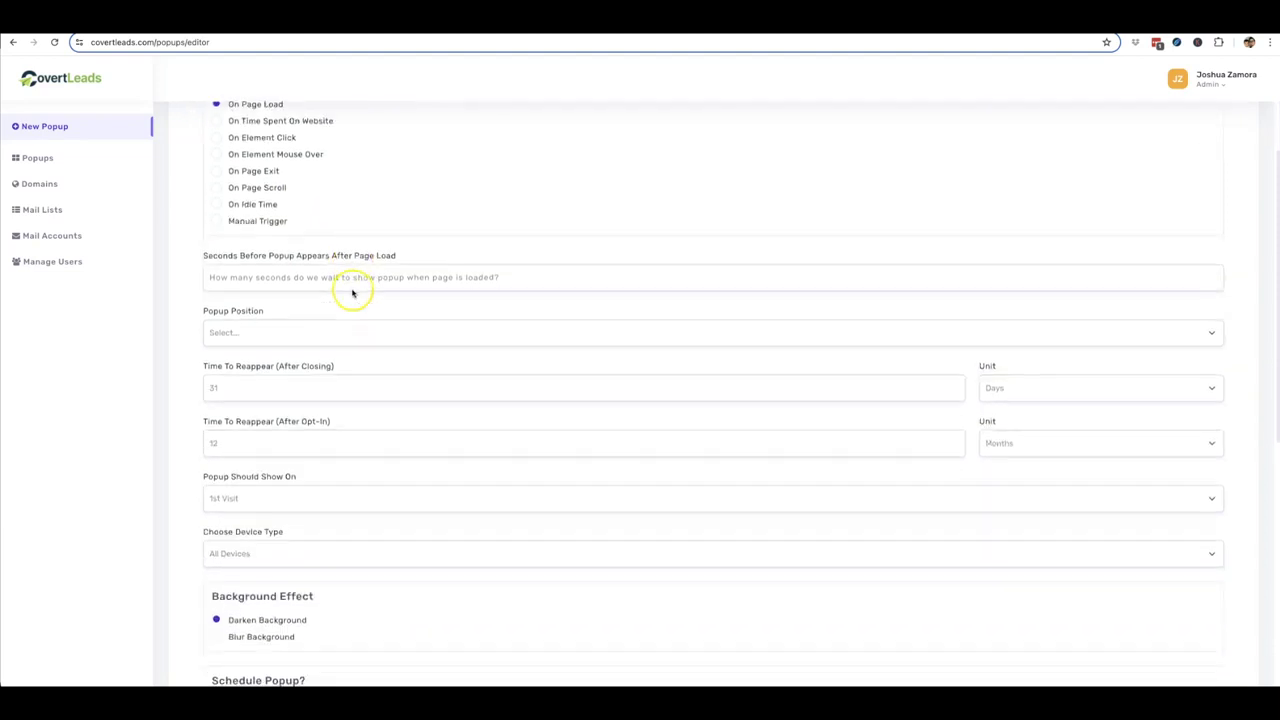
{"action": "left_click", "coordinate": [261, 281]}
{"action": "type", "text": "1"}
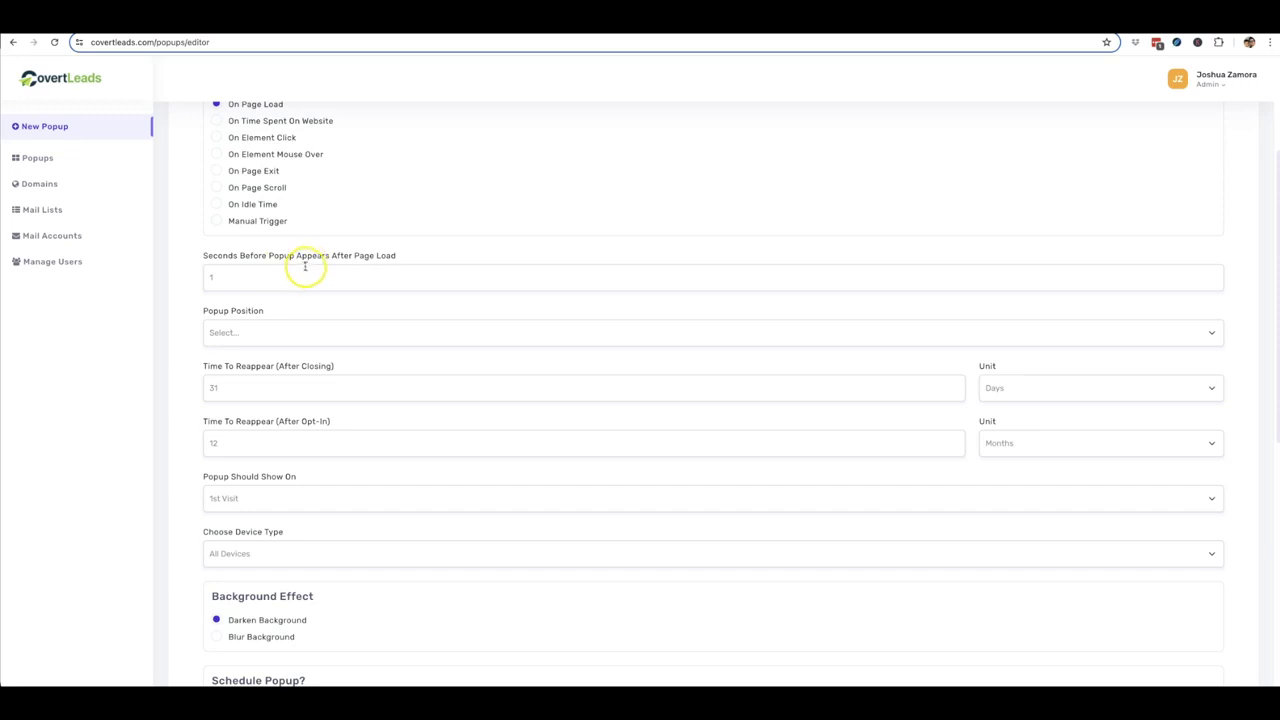
Step: Set the popup position to Center and the reappear time after closing to 3 days
{"action": "left_click", "coordinate": [253, 333]}
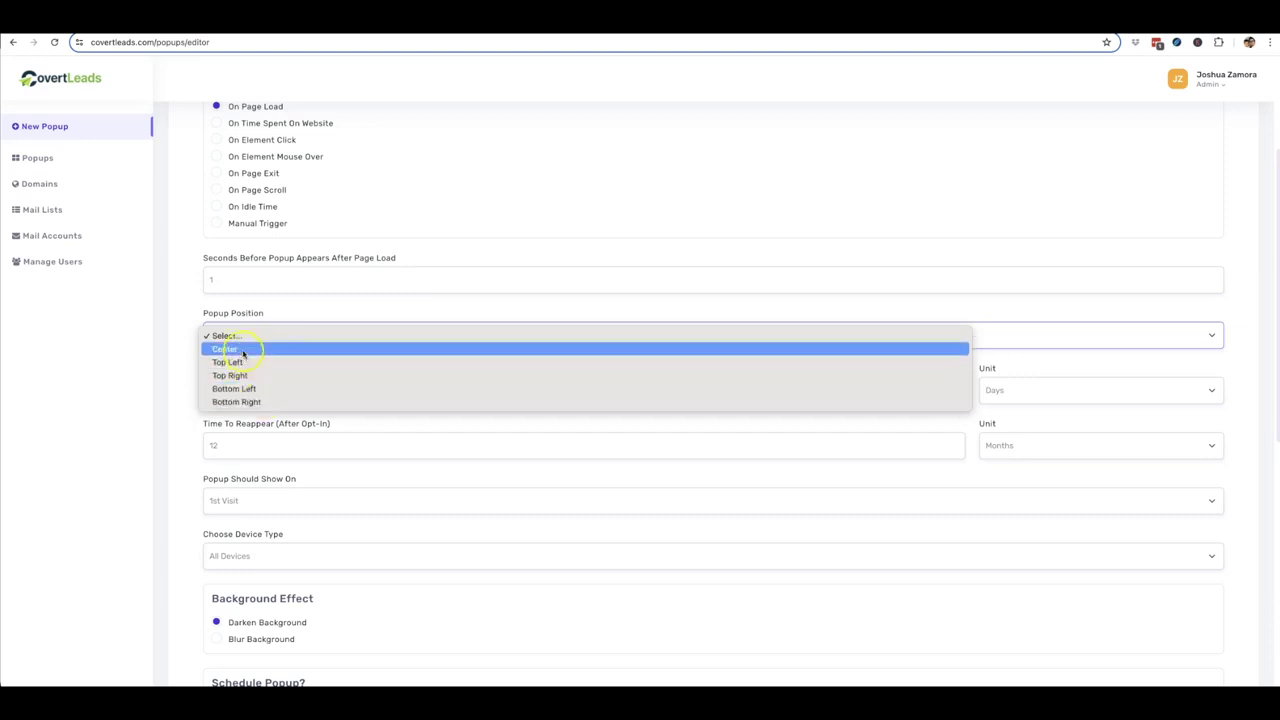
{"action": "left_click", "coordinate": [242, 349]}
{"action": "scroll", "coordinate": [186, 351], "scroll_direction": "down", "scroll_amount": 1}
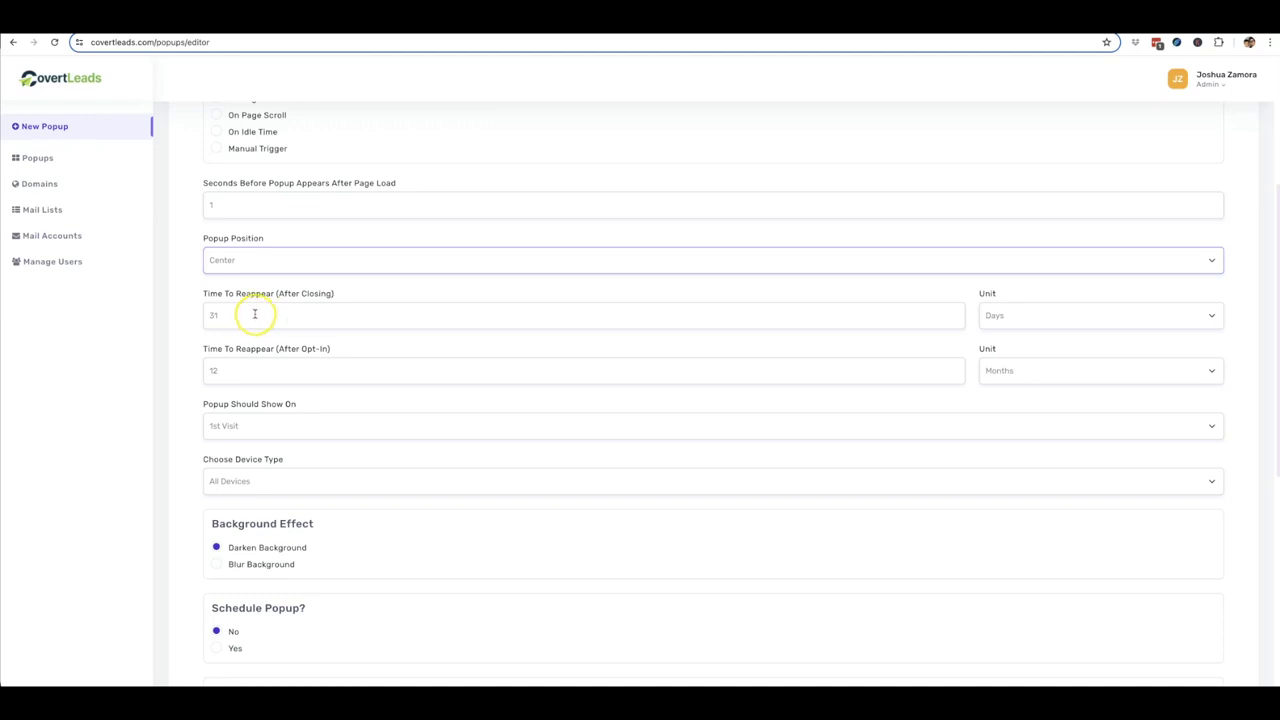
{"action": "left_click", "coordinate": [250, 315]}
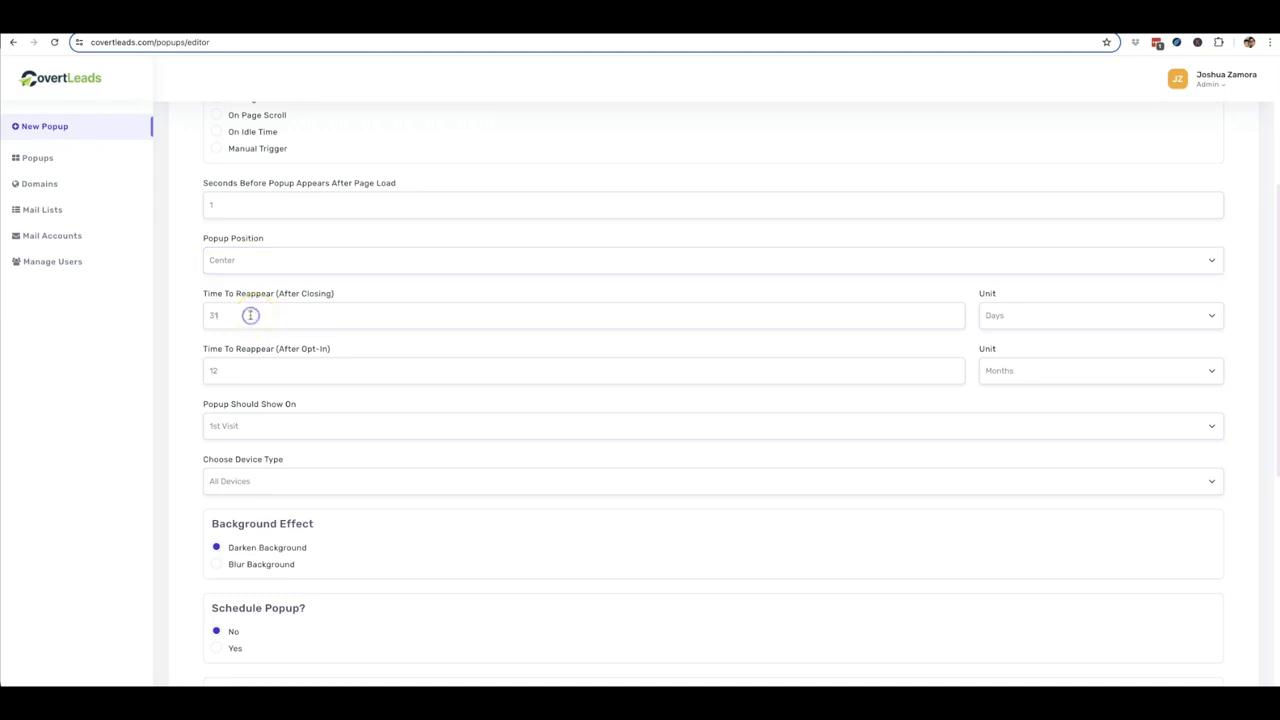
{"action": "type", "text": "3"}
{"action": "scroll", "coordinate": [173, 330], "scroll_direction": "down", "scroll_amount": 1}
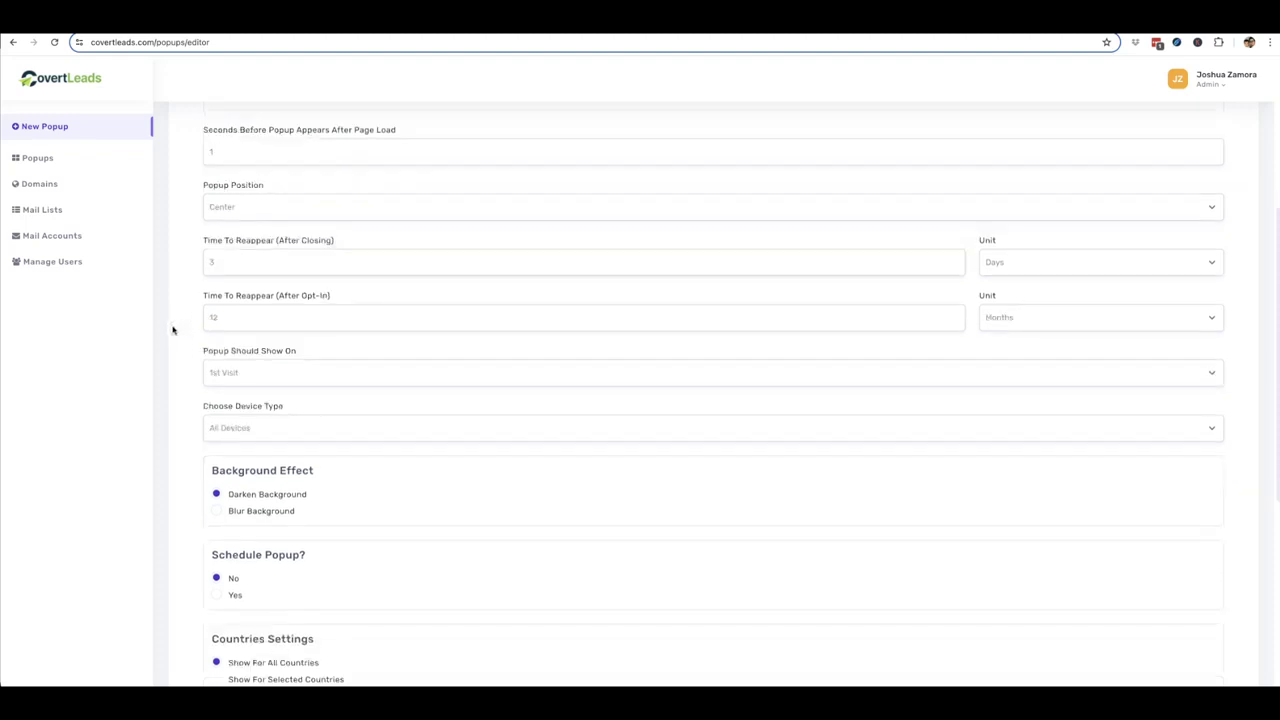
Step: Review the reappear time after opt-in and the visit number choices for when the popup should show
{"action": "left_click", "coordinate": [240, 318]}
{"action": "scroll", "coordinate": [168, 320], "scroll_direction": "down", "scroll_amount": 1}
{"action": "scroll", "coordinate": [170, 321], "scroll_direction": "down", "scroll_amount": 1}
{"action": "scroll", "coordinate": [170, 321], "scroll_direction": "down", "scroll_amount": 1}
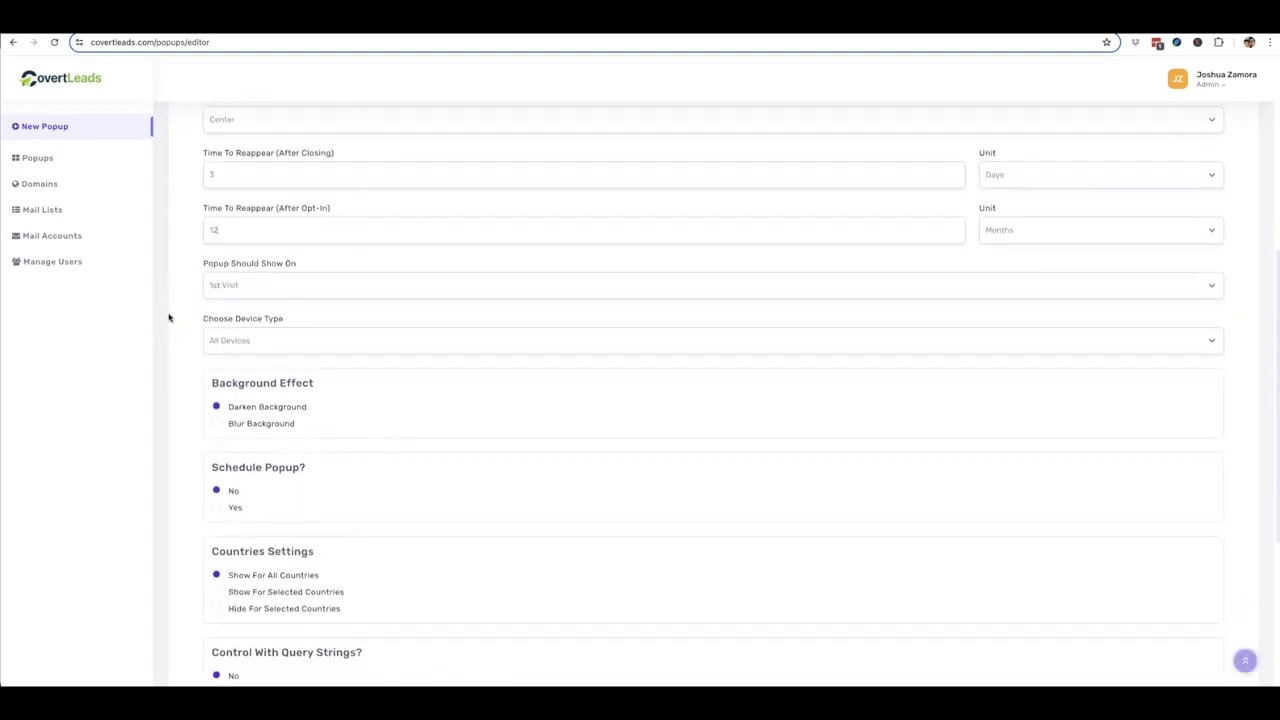
{"action": "left_click", "coordinate": [250, 287]}
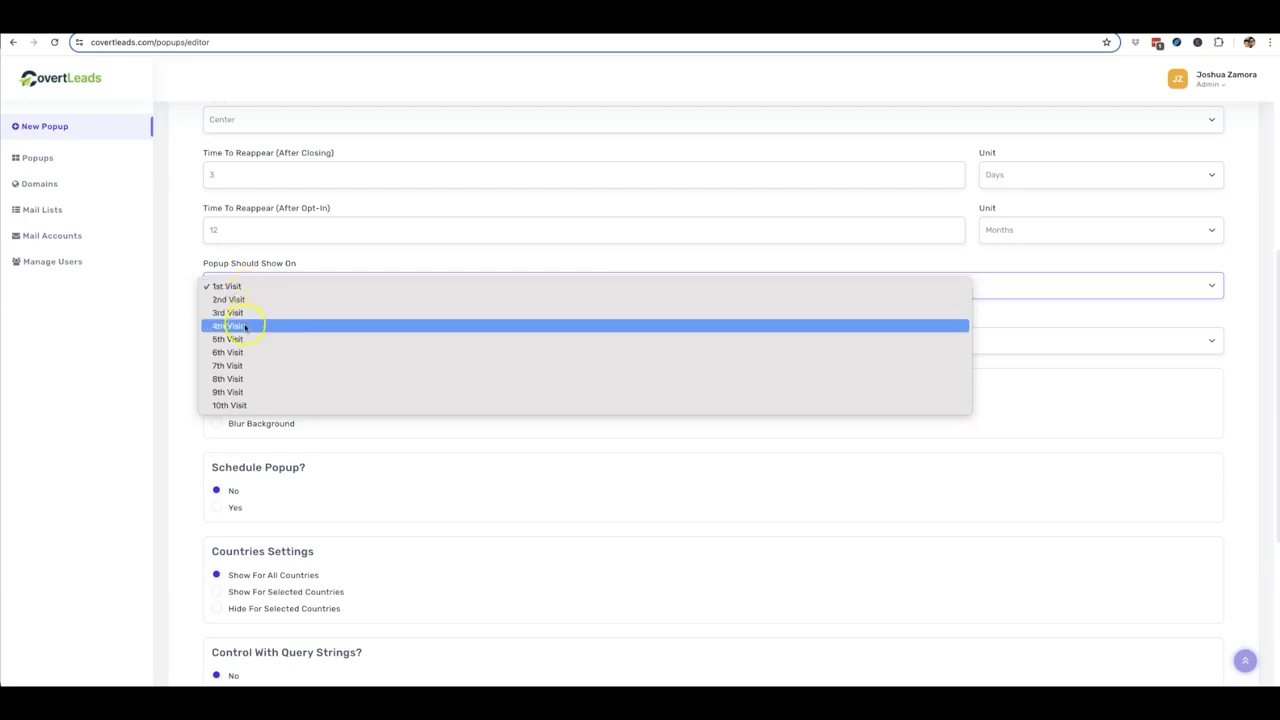
{"action": "left_click", "coordinate": [182, 277]}
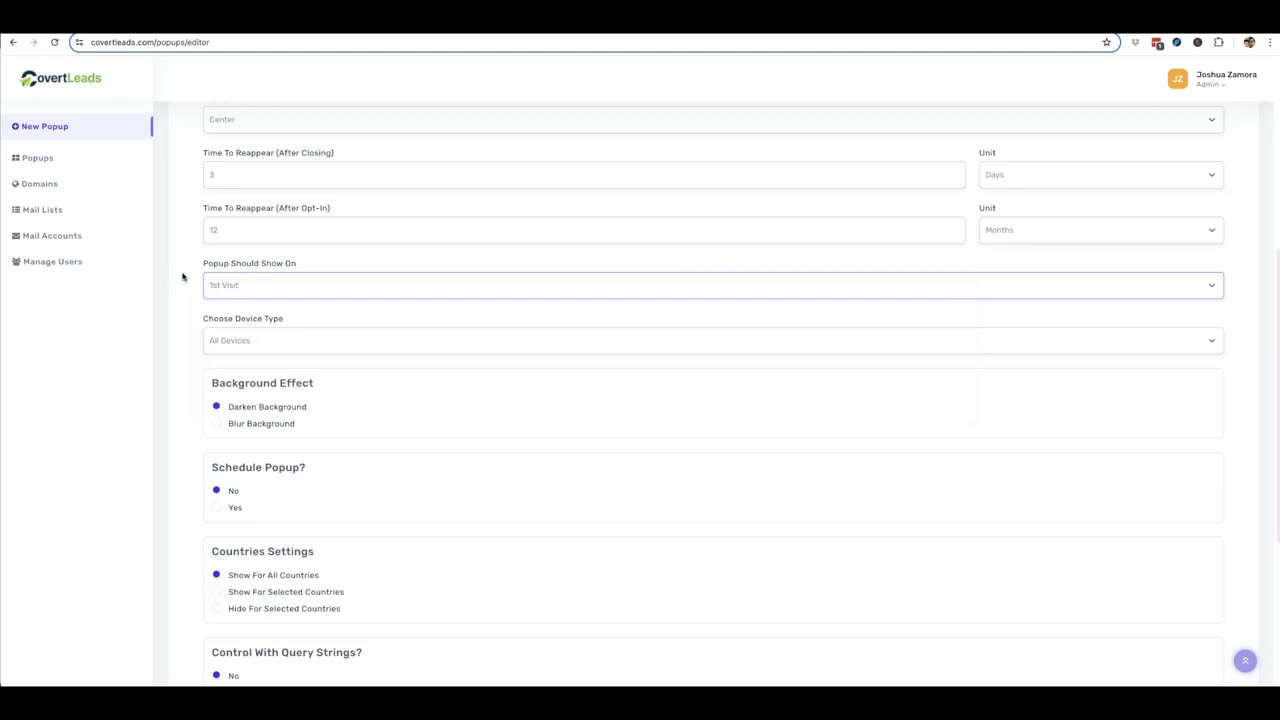
{"action": "left_click", "coordinate": [182, 277]}
{"action": "scroll", "coordinate": [183, 277], "scroll_direction": "down", "scroll_amount": 1}
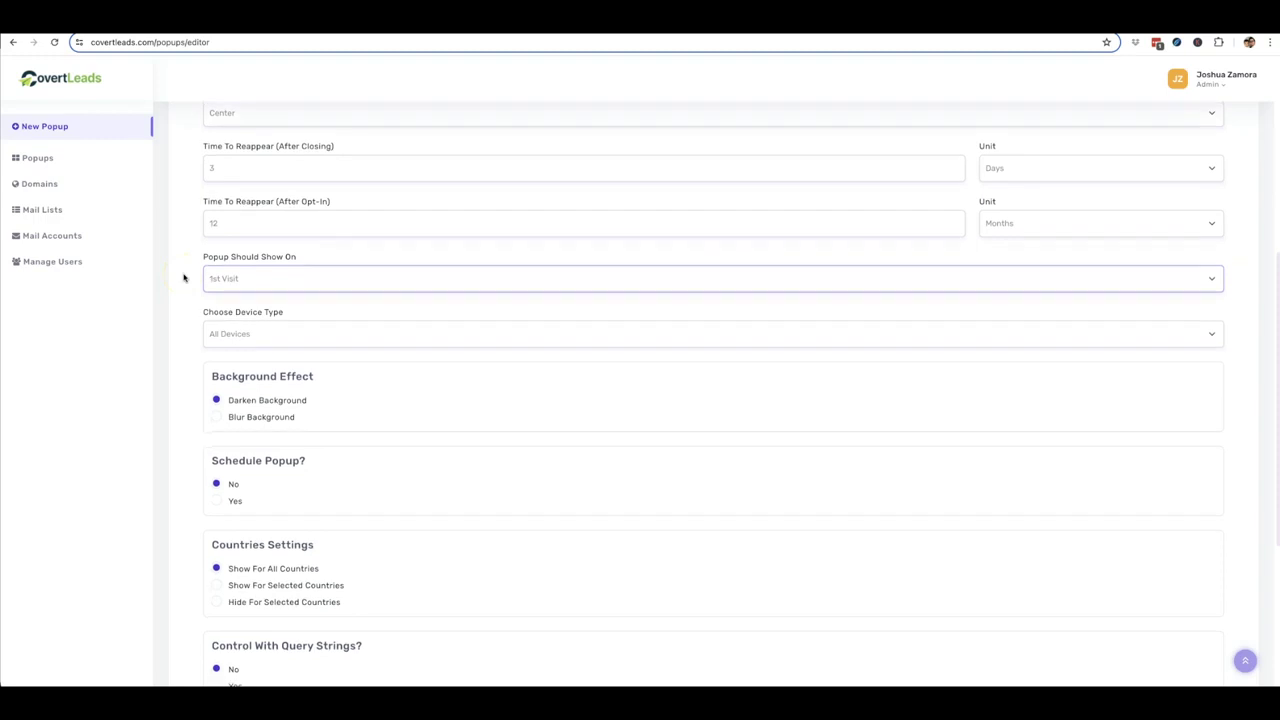
{"action": "left_click", "coordinate": [184, 276]}
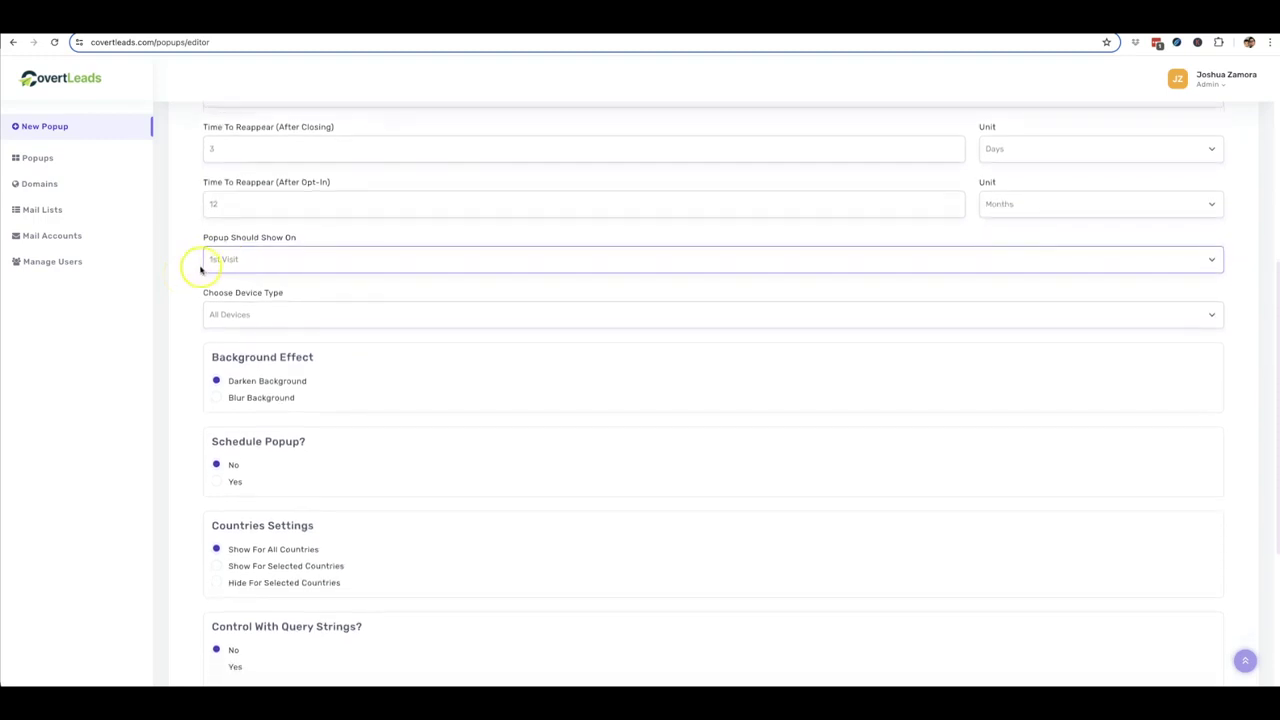
Step: Review the device type choices and the background effect options for the popup
{"action": "scroll", "coordinate": [174, 280], "scroll_direction": "down", "scroll_amount": 1}
{"action": "left_click", "coordinate": [250, 298]}
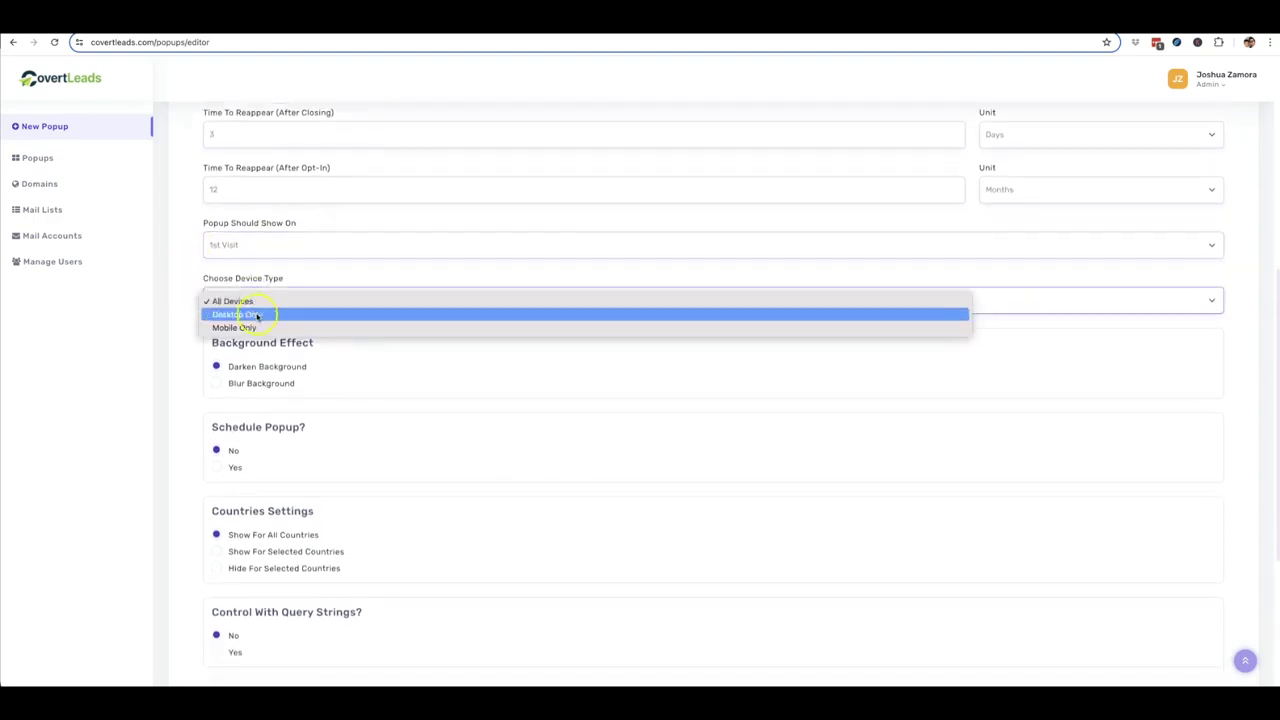
{"action": "left_click", "coordinate": [186, 304]}
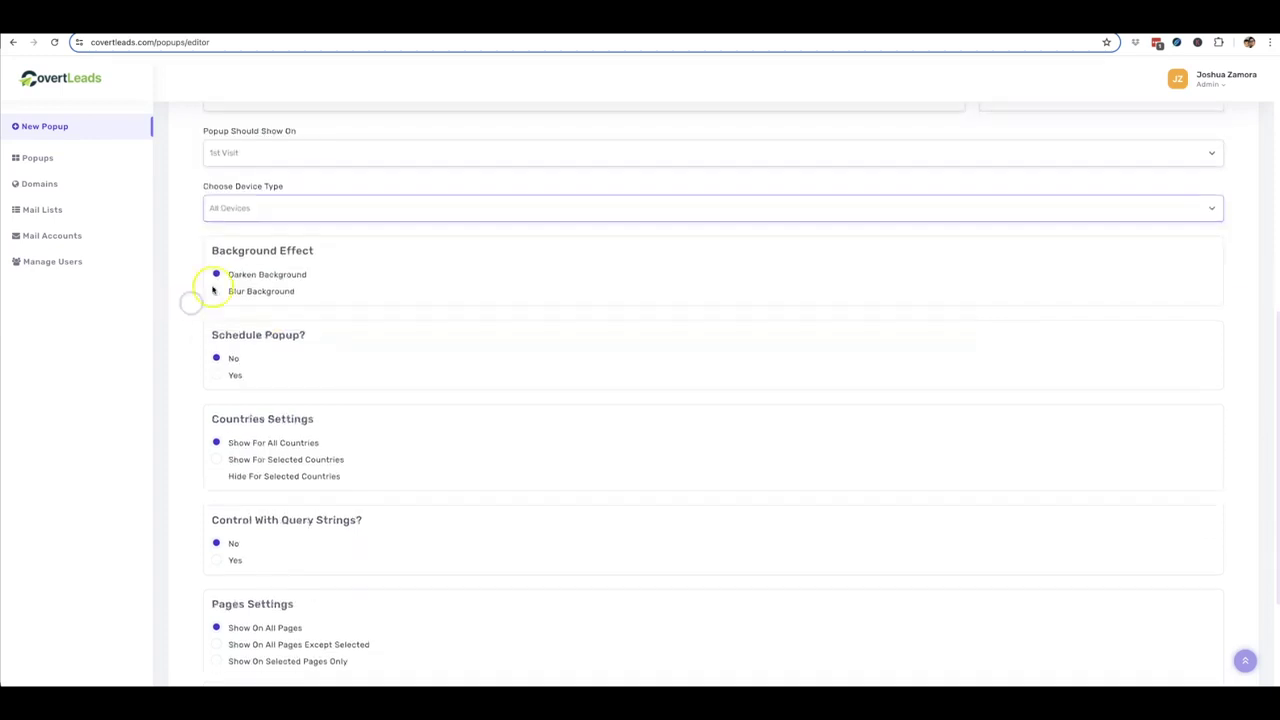
{"action": "scroll", "coordinate": [190, 298], "scroll_direction": "down", "scroll_amount": 2}
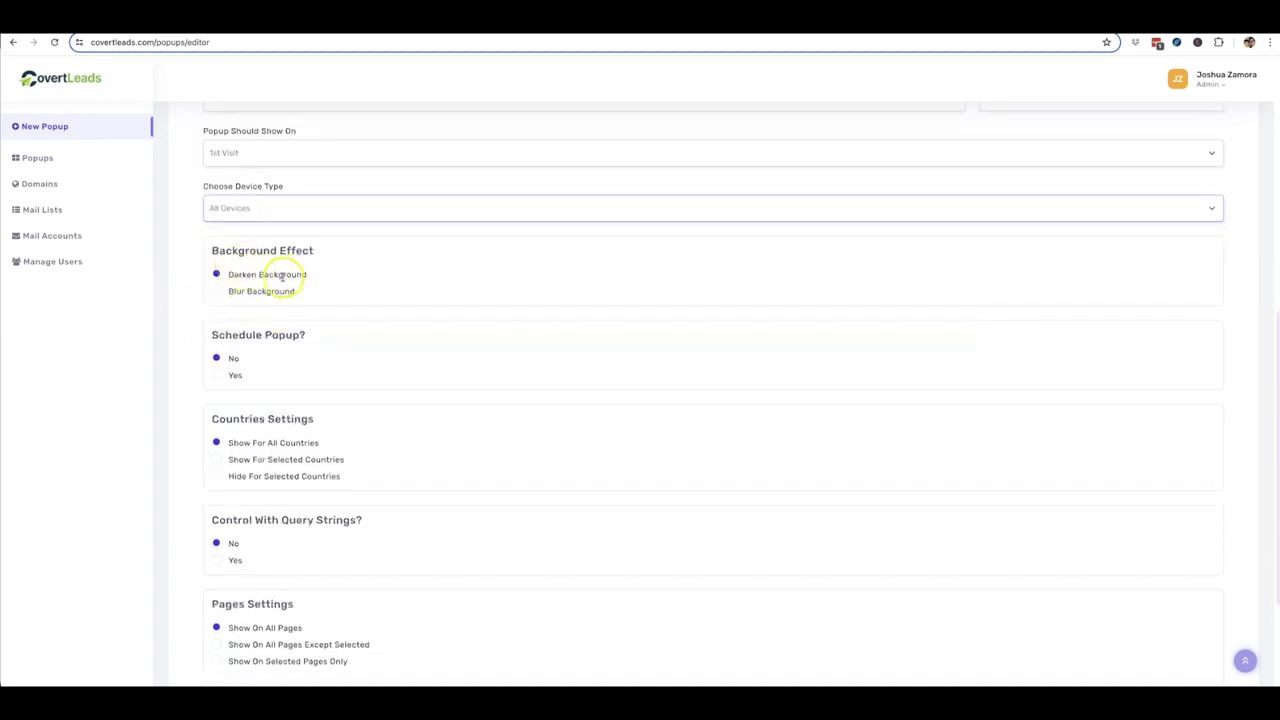
{"action": "scroll", "coordinate": [186, 300], "scroll_direction": "down", "scroll_amount": 3}
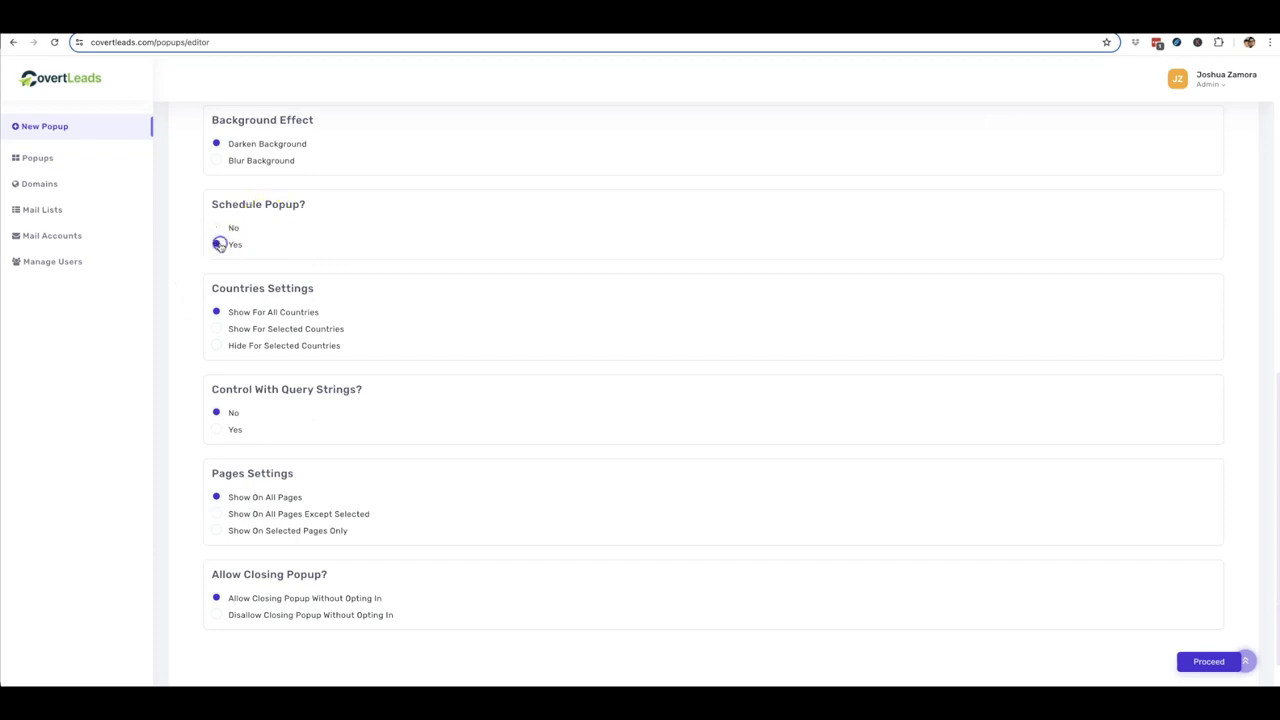
Step: Turn on popup scheduling to view its start and end date fields, and turn it off again
{"action": "left_click", "coordinate": [224, 244]}
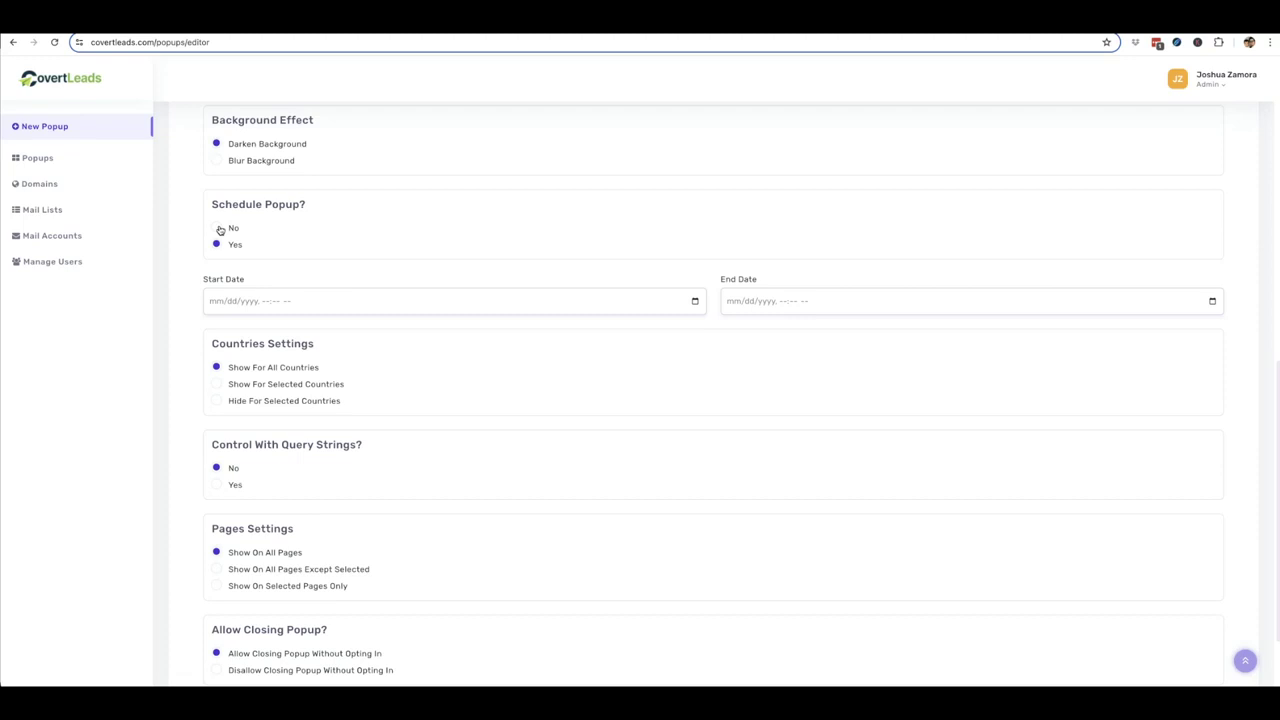
{"action": "left_click", "coordinate": [215, 230]}
{"action": "left_click", "coordinate": [227, 224]}
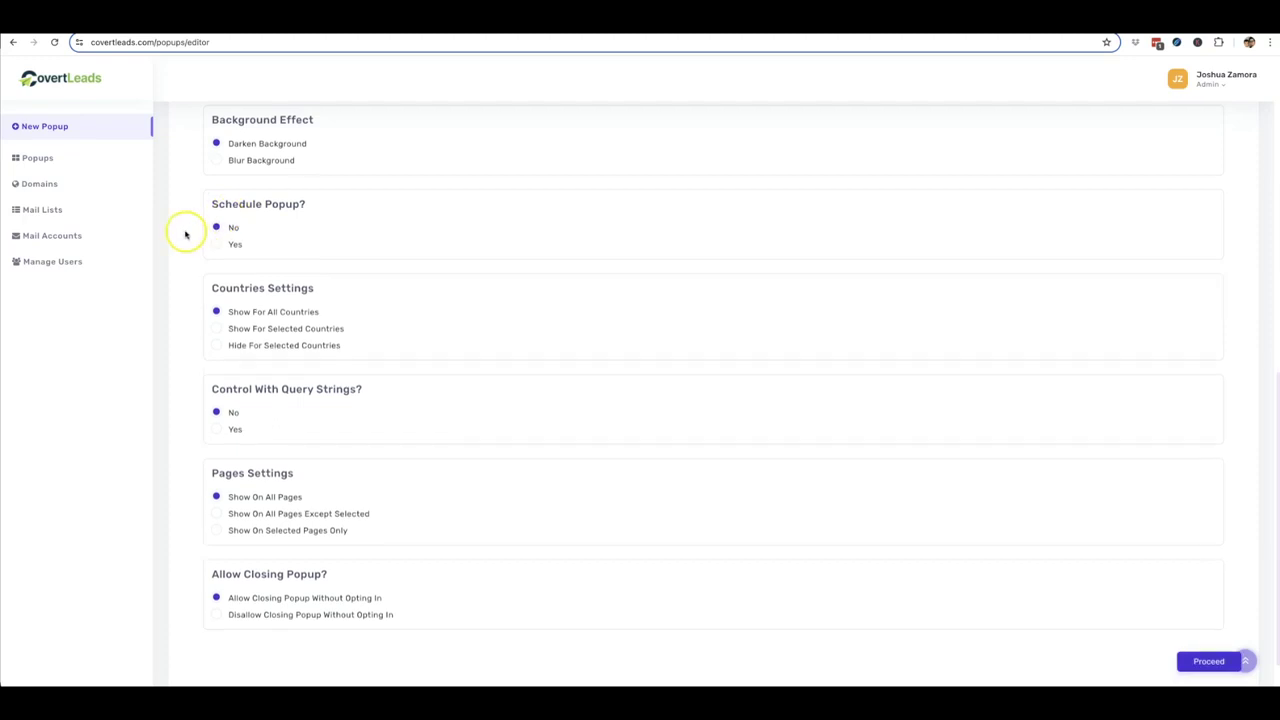
Step: View the selected-pages-only option, restore showing the popup on all pages, and finish the display settings
{"action": "scroll", "coordinate": [186, 234], "scroll_direction": "down", "scroll_amount": 2}
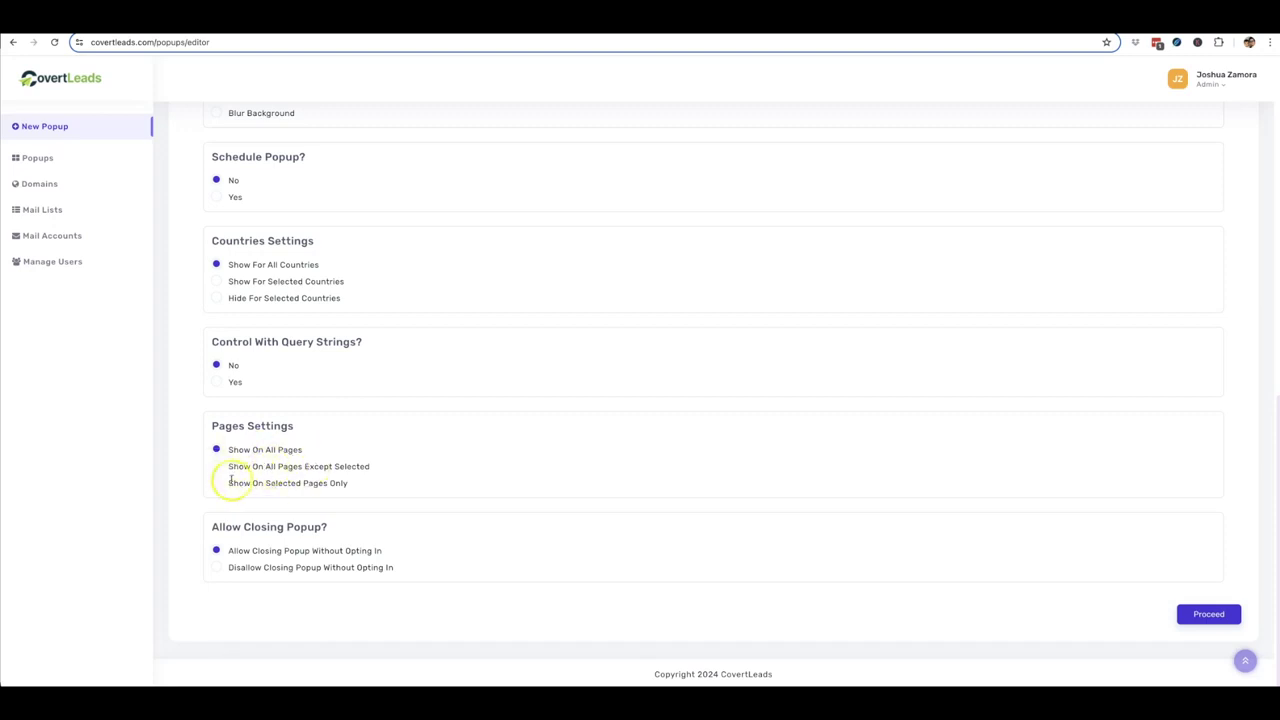
{"action": "left_click", "coordinate": [216, 483]}
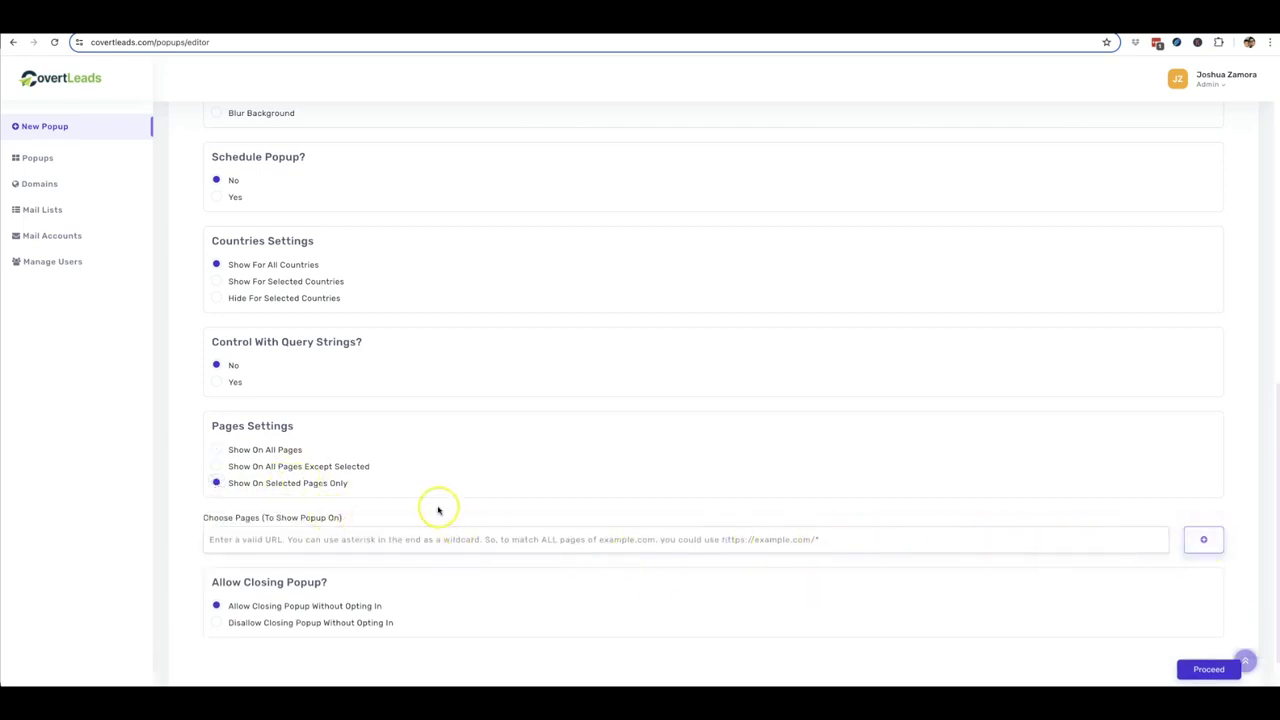
{"action": "left_click", "coordinate": [217, 449]}
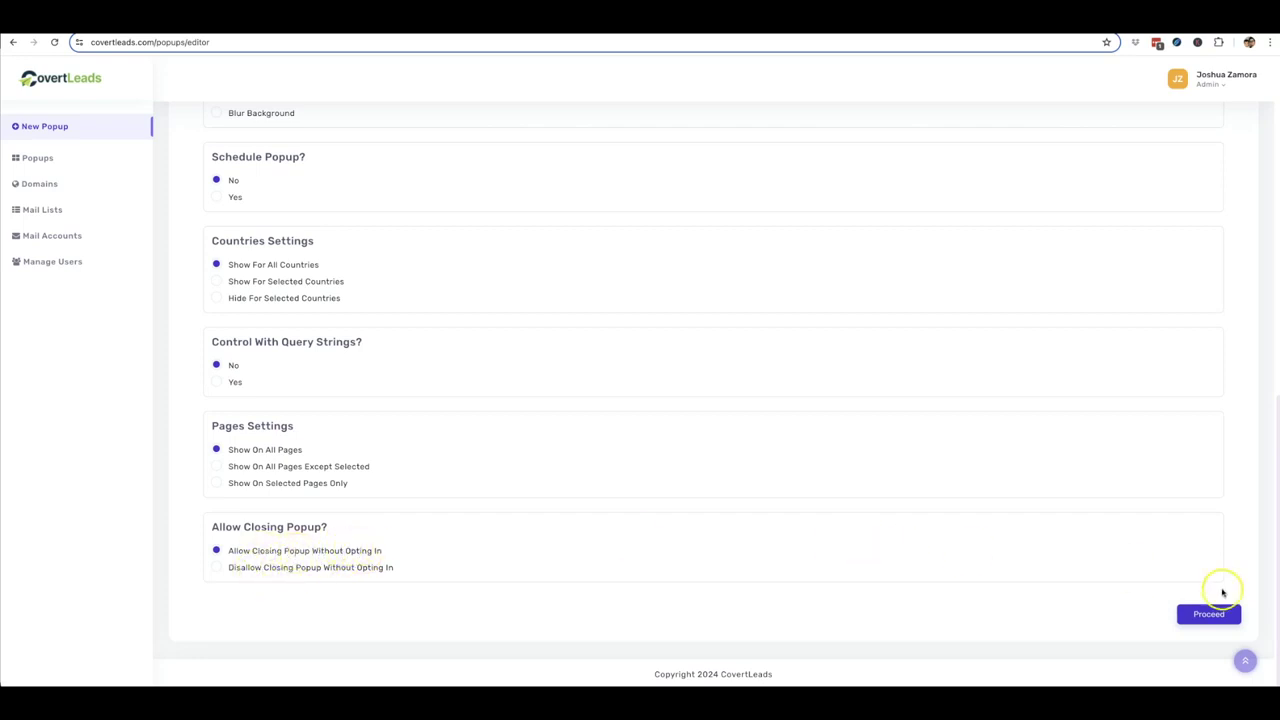
{"action": "left_click", "coordinate": [1210, 614]}
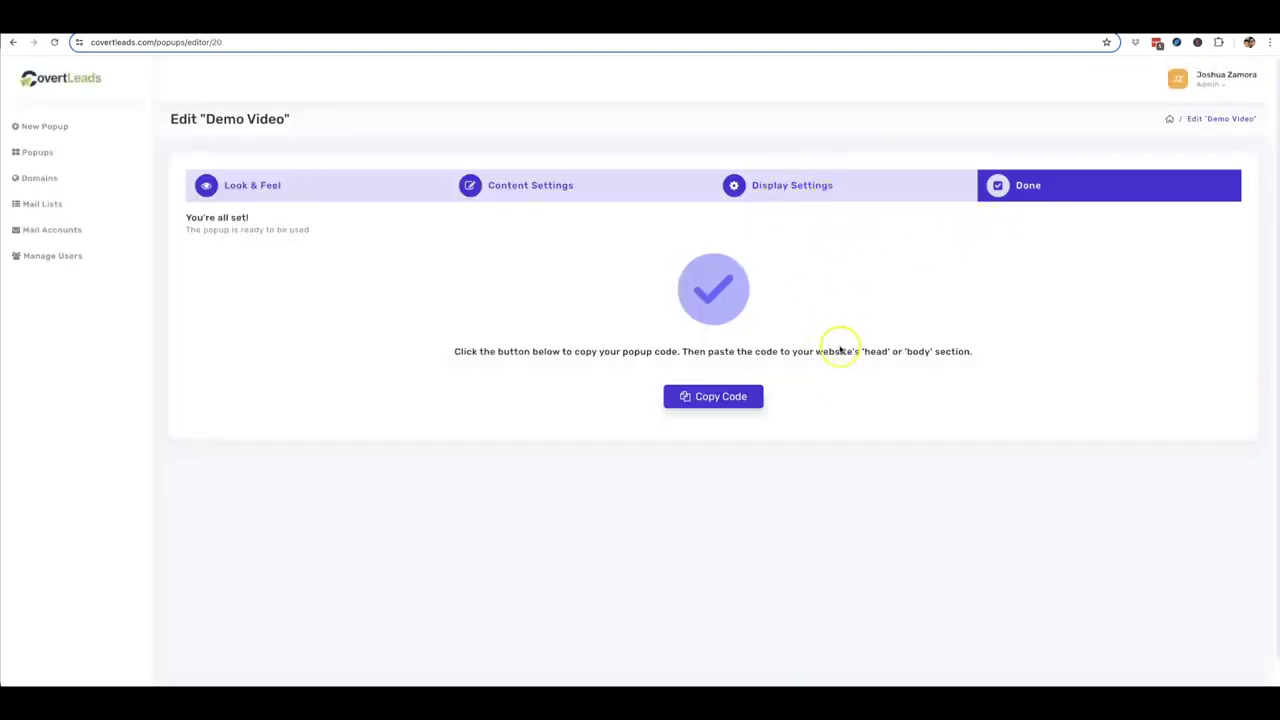
Step: Copy the Demo Video popup's code, and copy the Main CTA popup's code from the popups list
{"action": "left_click", "coordinate": [740, 397]}
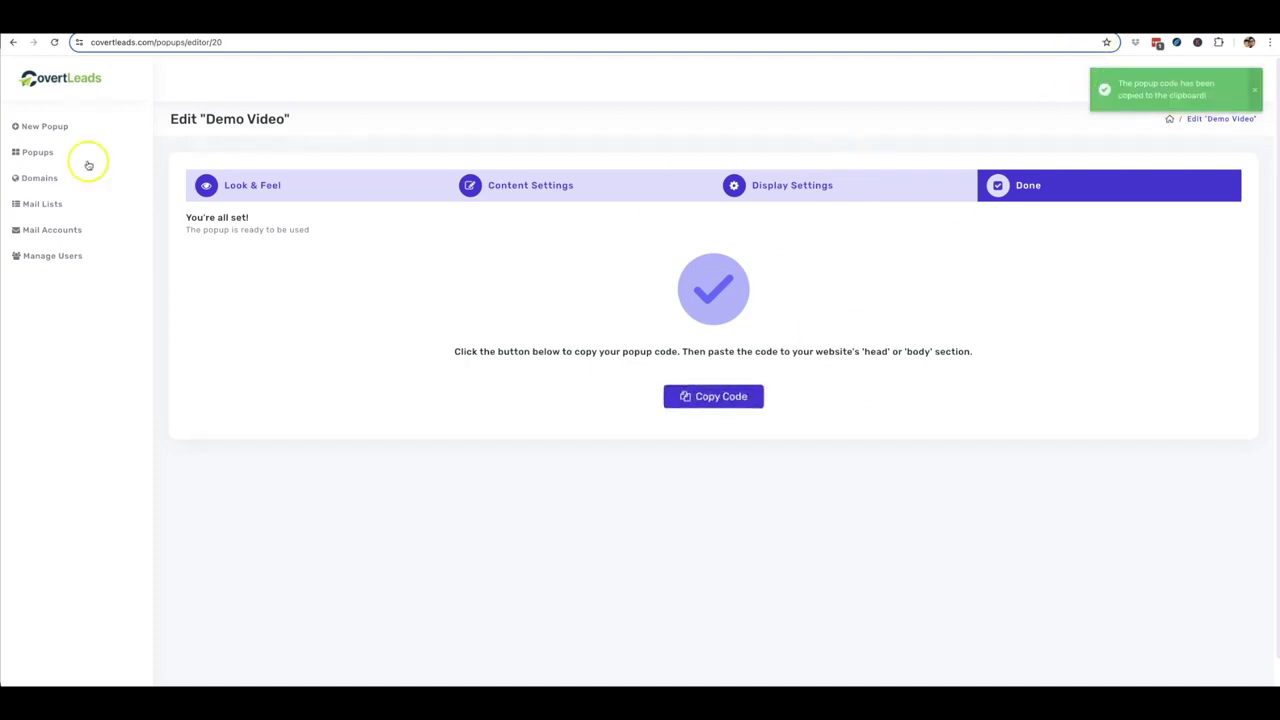
{"action": "left_click", "coordinate": [44, 151]}
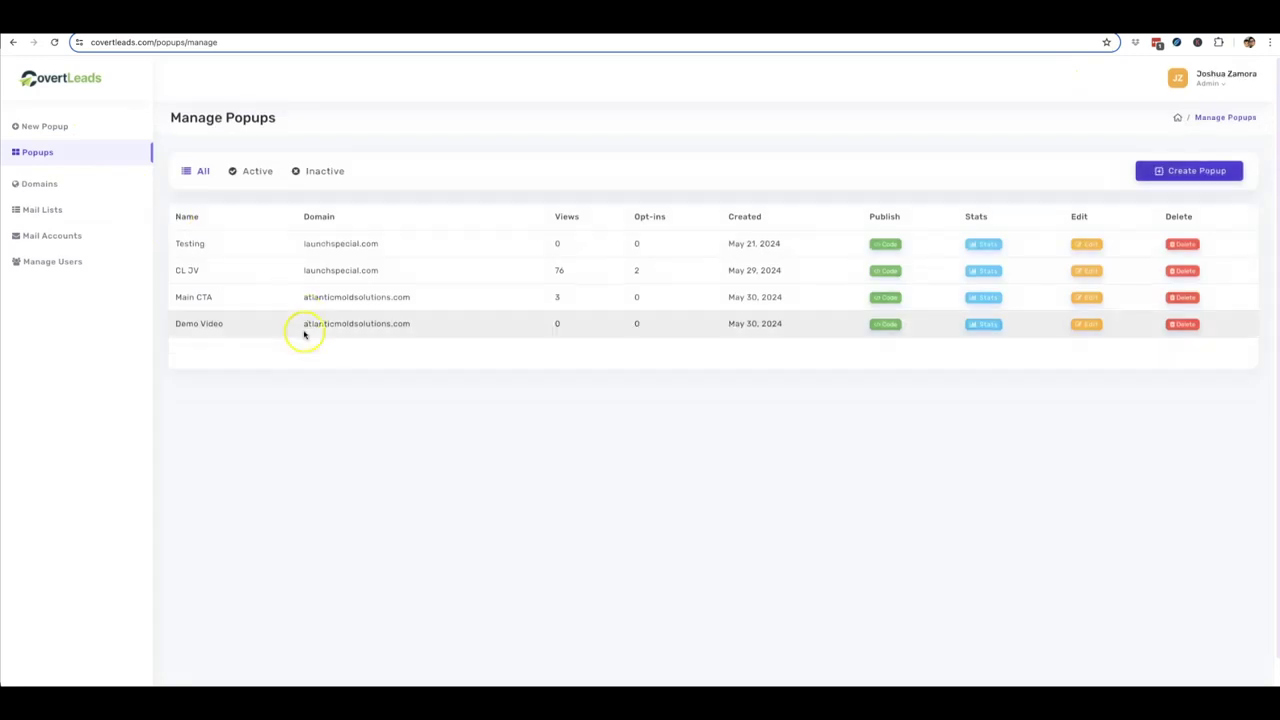
{"action": "left_click", "coordinate": [888, 301]}
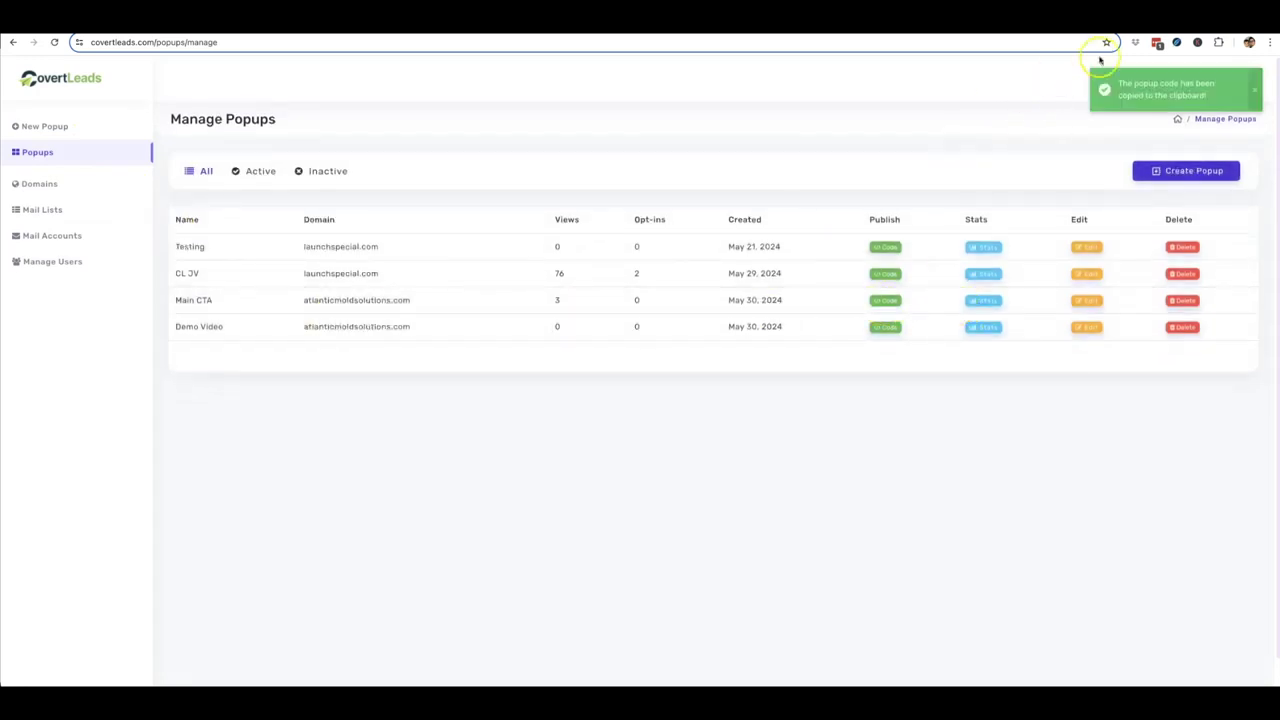
Step: Switch to WPCode on the WordPress site, paste the popup code into the empty HTML snippet, and update it
{"action": "key", "text": "ctrl+Tab"}
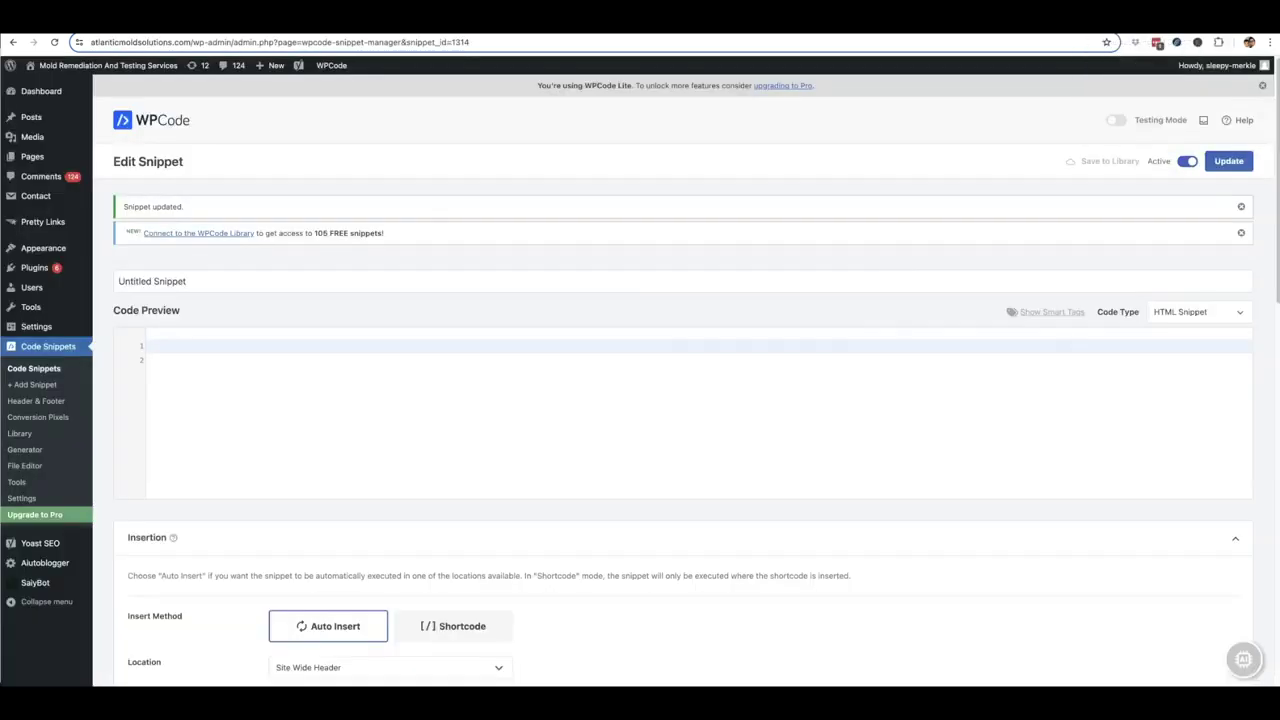
{"action": "left_click", "coordinate": [237, 351]}
{"action": "key", "text": "ctrl+v"}
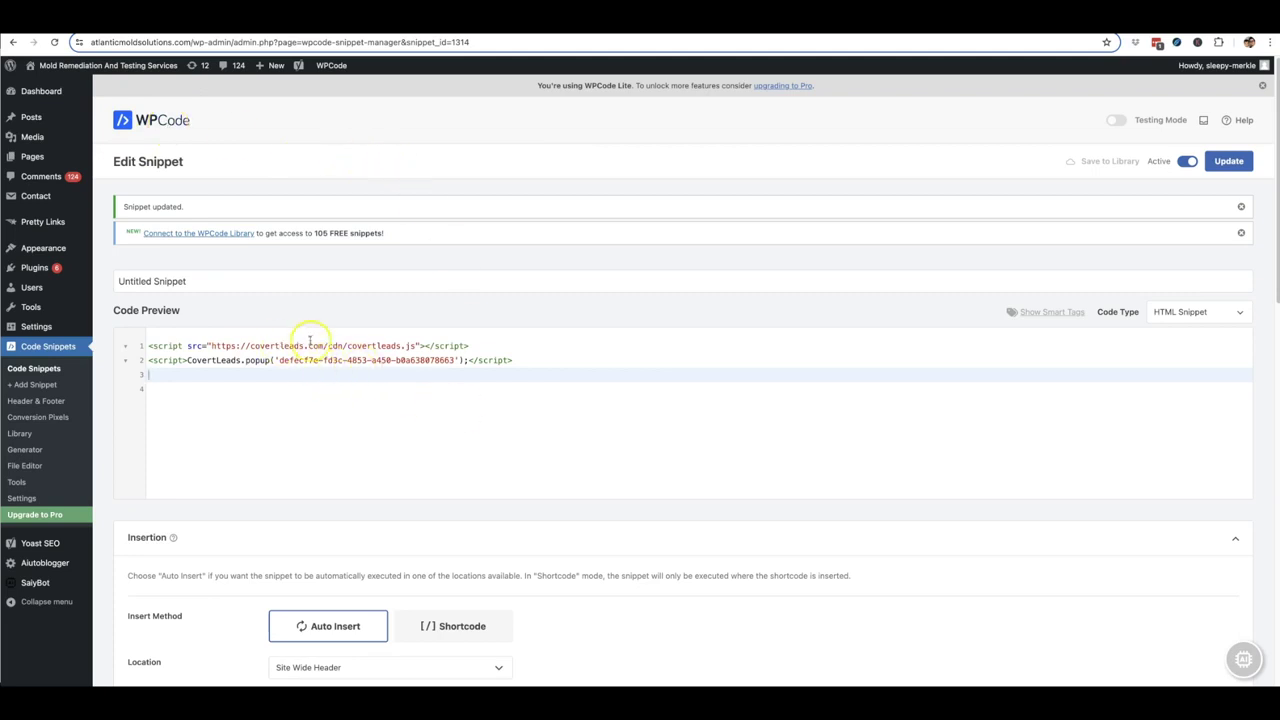
{"action": "scroll", "coordinate": [354, 360], "scroll_direction": "down", "scroll_amount": 1}
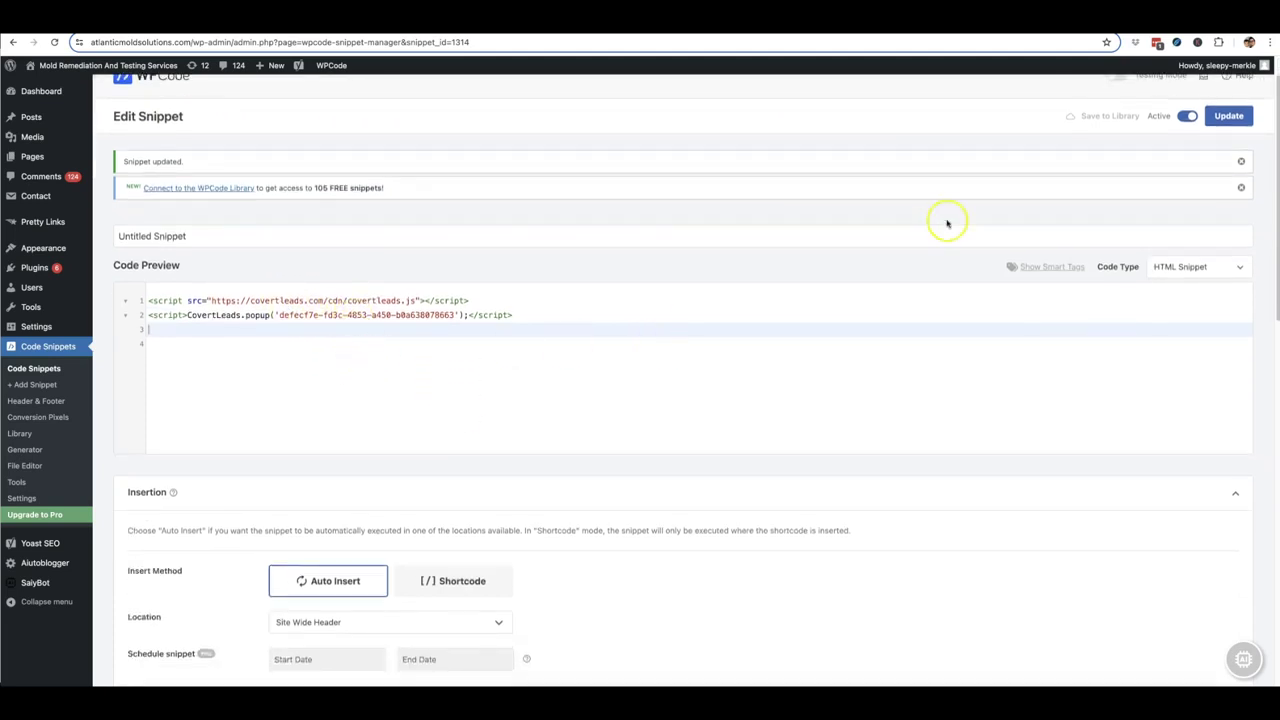
{"action": "left_click", "coordinate": [1240, 117]}
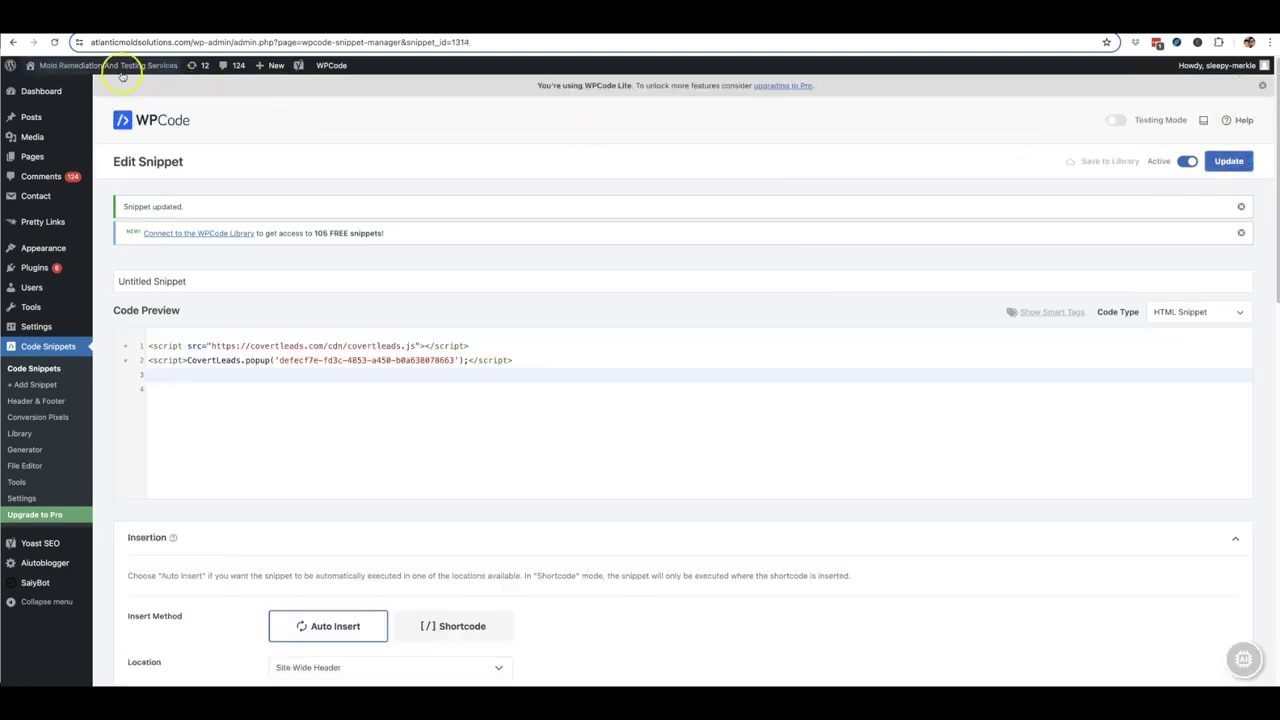
Step: Visit the atlanticmoldsolutions.com homepage and check the popup on the live page
{"action": "mouse_move", "coordinate": [112, 68]}
{"action": "left_click", "coordinate": [86, 86]}
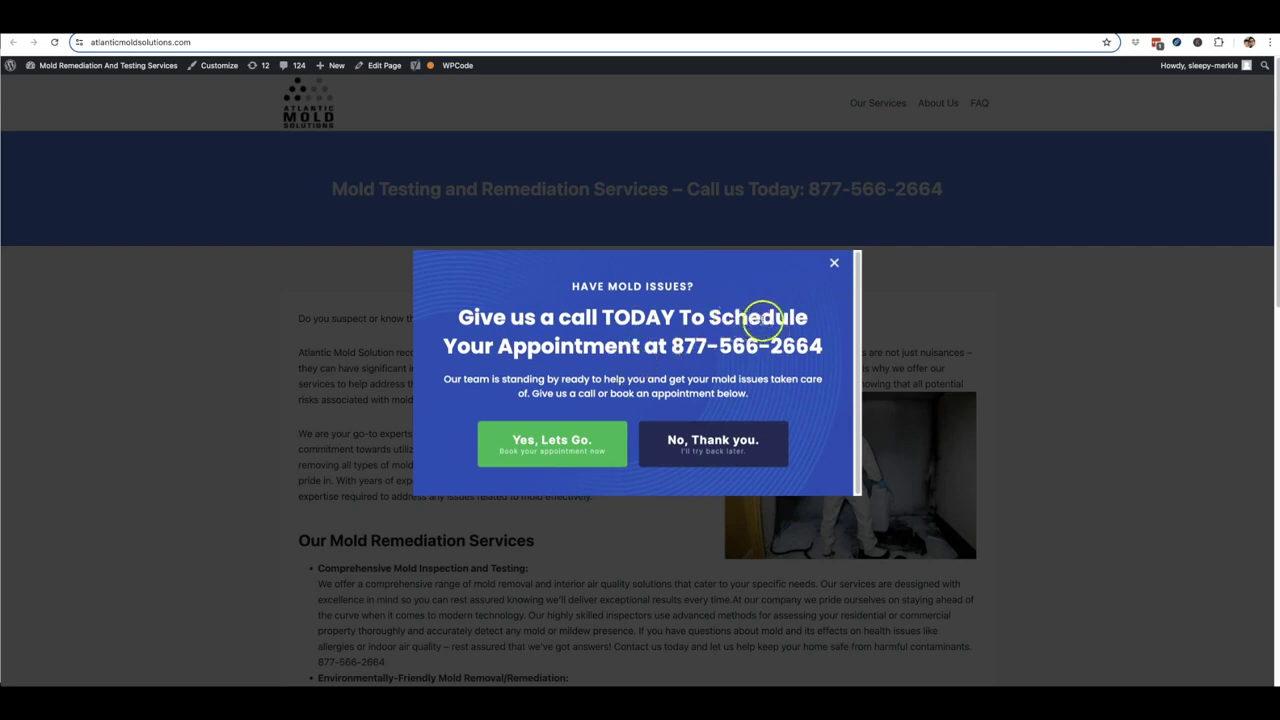
{"action": "scroll", "coordinate": [755, 330], "scroll_direction": "down", "scroll_amount": 1}
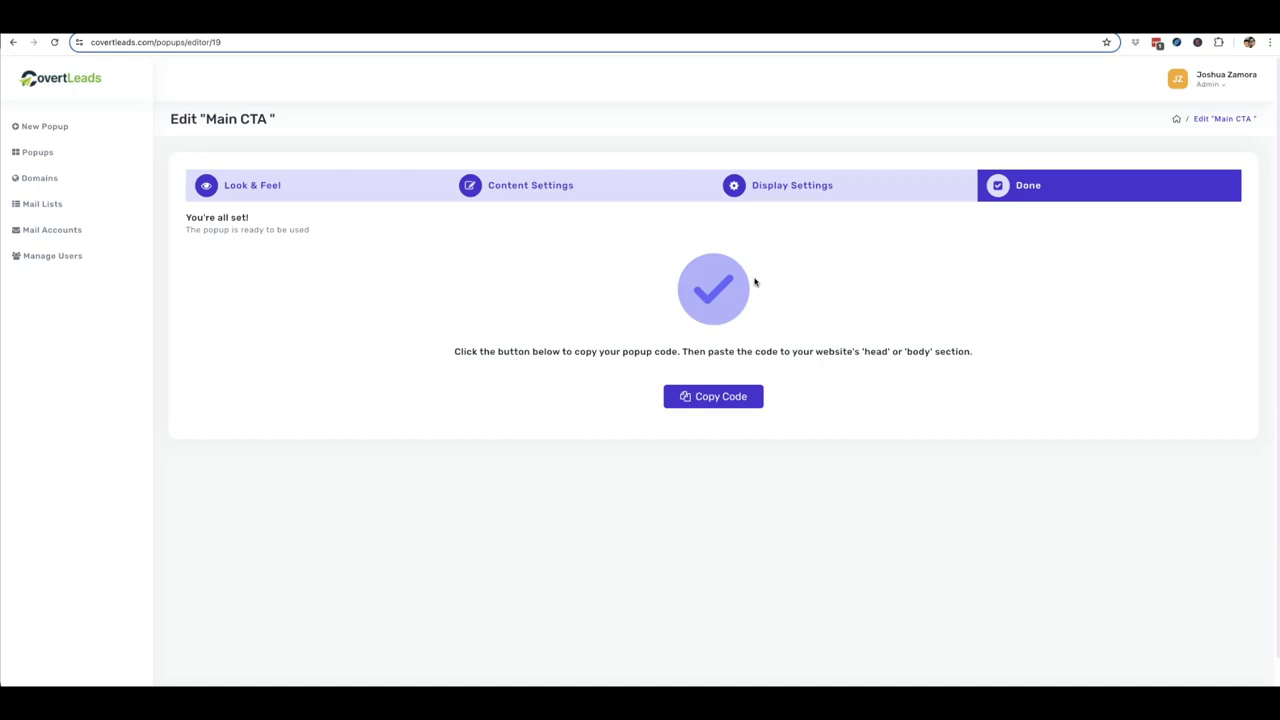
{"action": "left_click", "coordinate": [706, 243]}
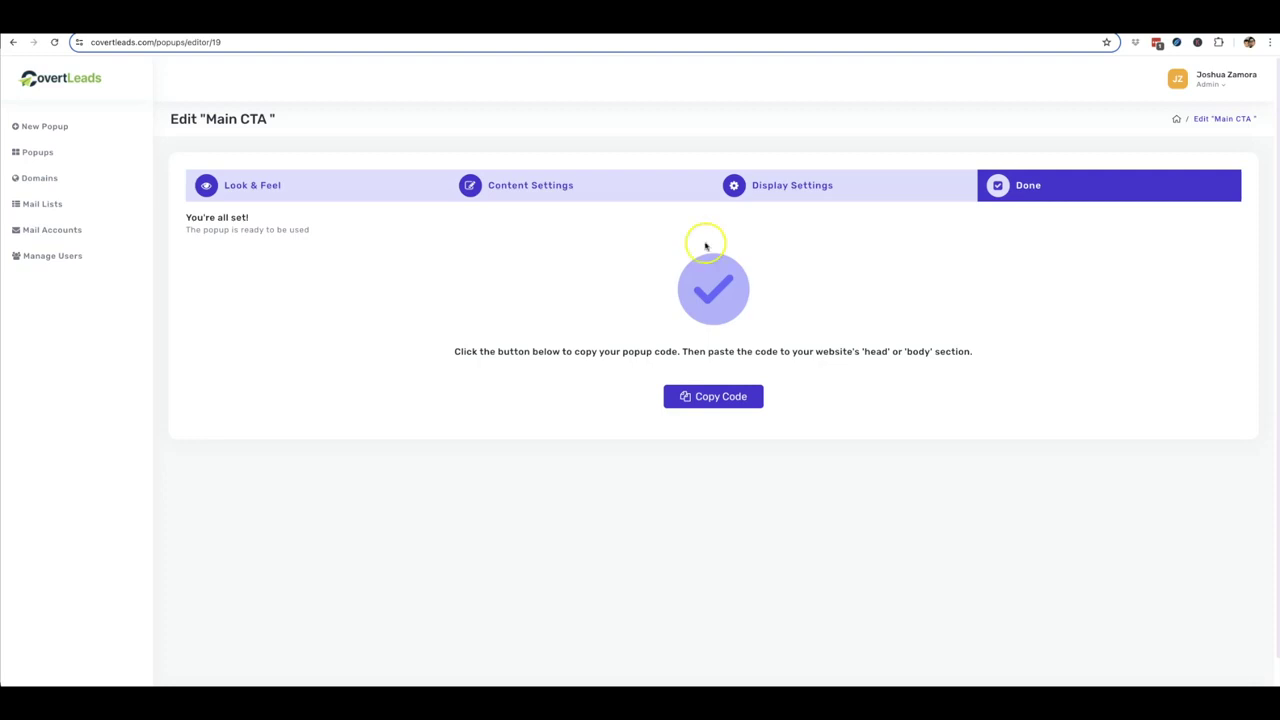